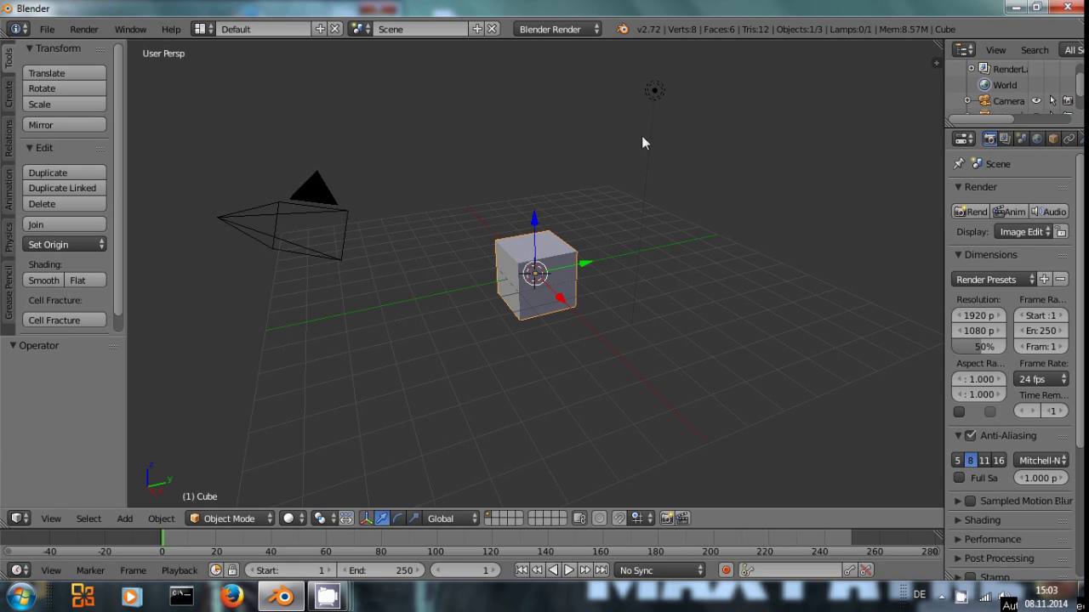
# Delete the default cube and lamp
pyautogui.keyDown('shift'); pyautogui.rightClick(652, 90); pyautogui.keyUp('shift')
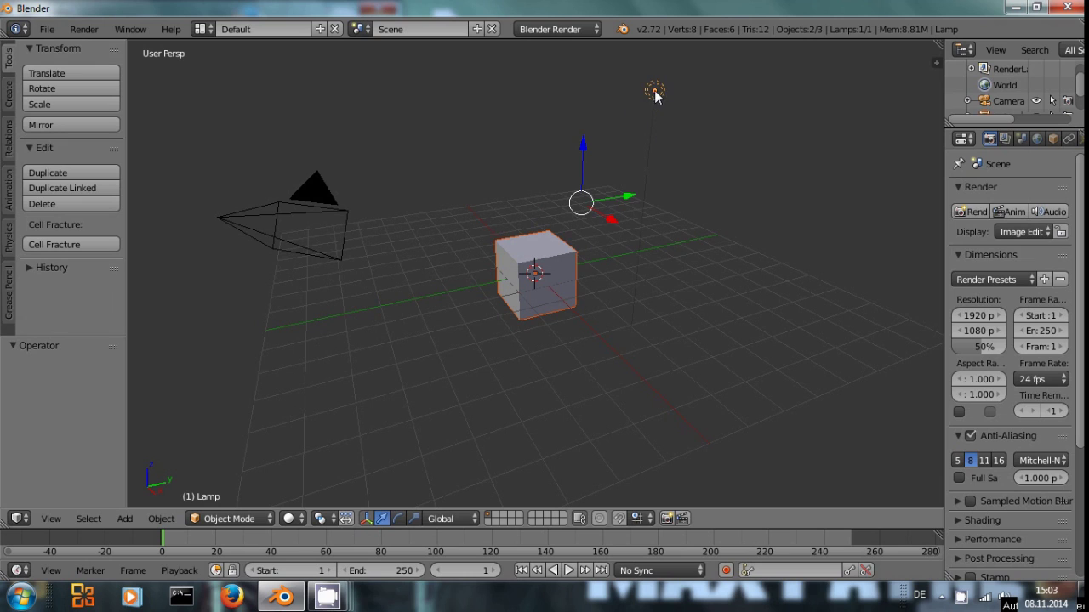
pyautogui.press('x')
pyautogui.click(618, 136)
# Clear the camera's location and rotation, then rotate it 90° about X
pyautogui.rightClick(304, 208)
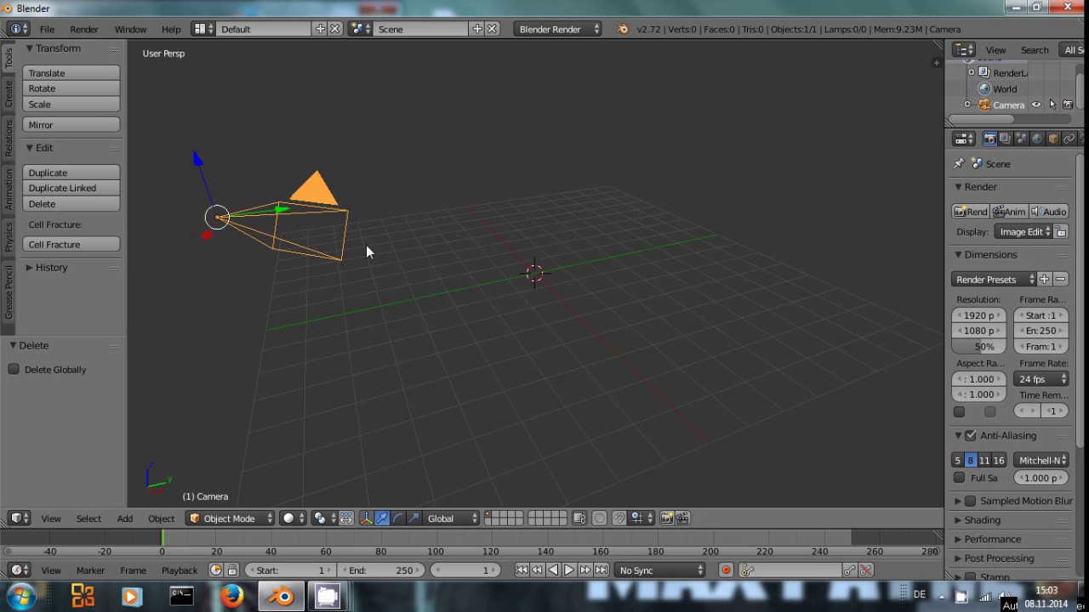
pyautogui.hotkey('alt', 'g')
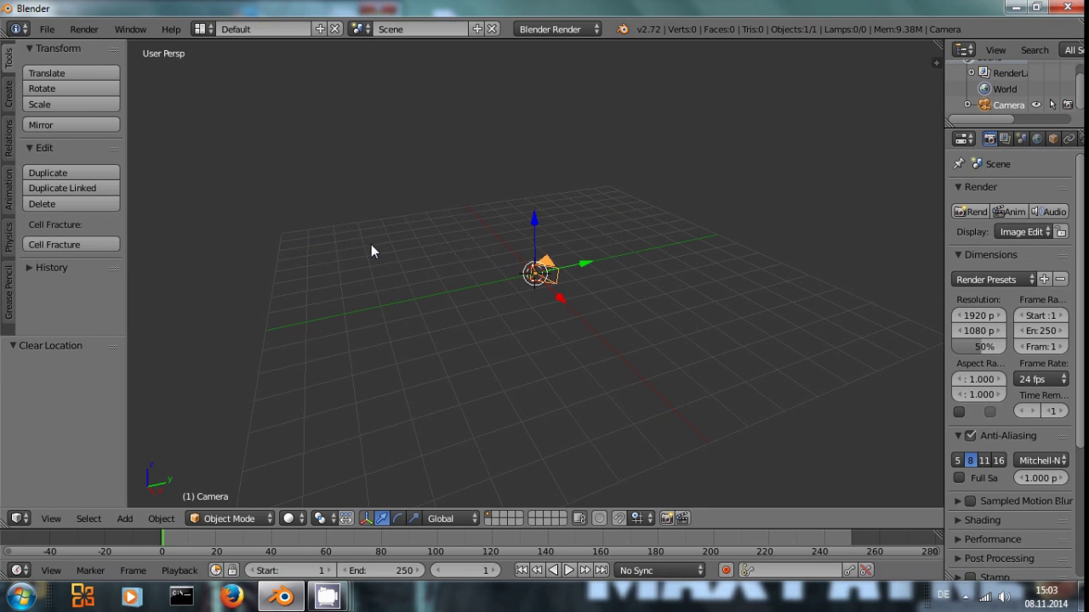
pyautogui.moveTo(576, 310); pyautogui.dragTo(669, 322, button='middle')
pyautogui.hotkey('alt', 'r')
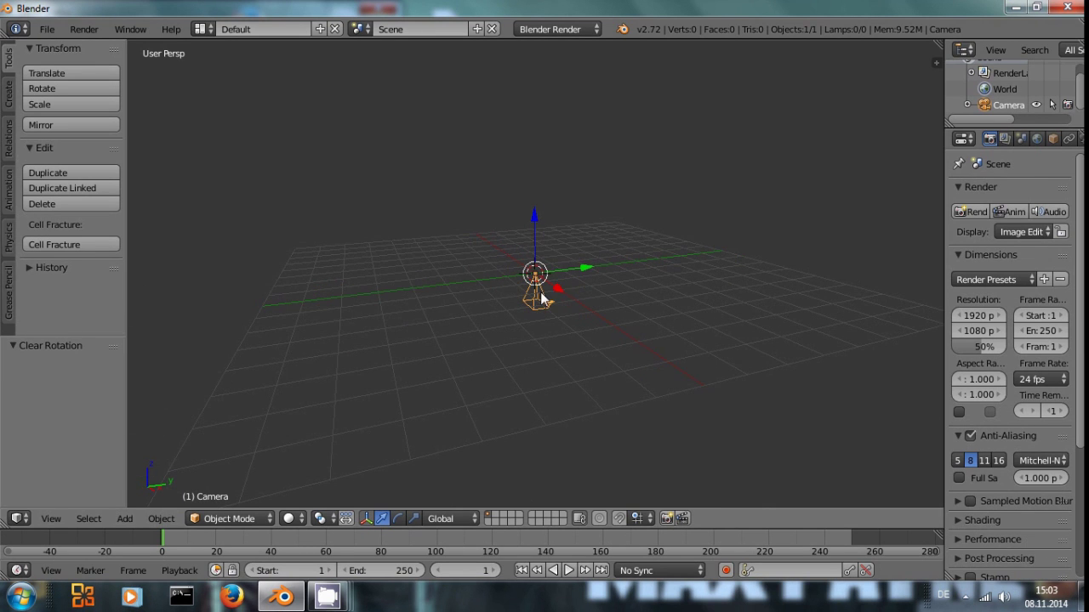
pyautogui.press('r')
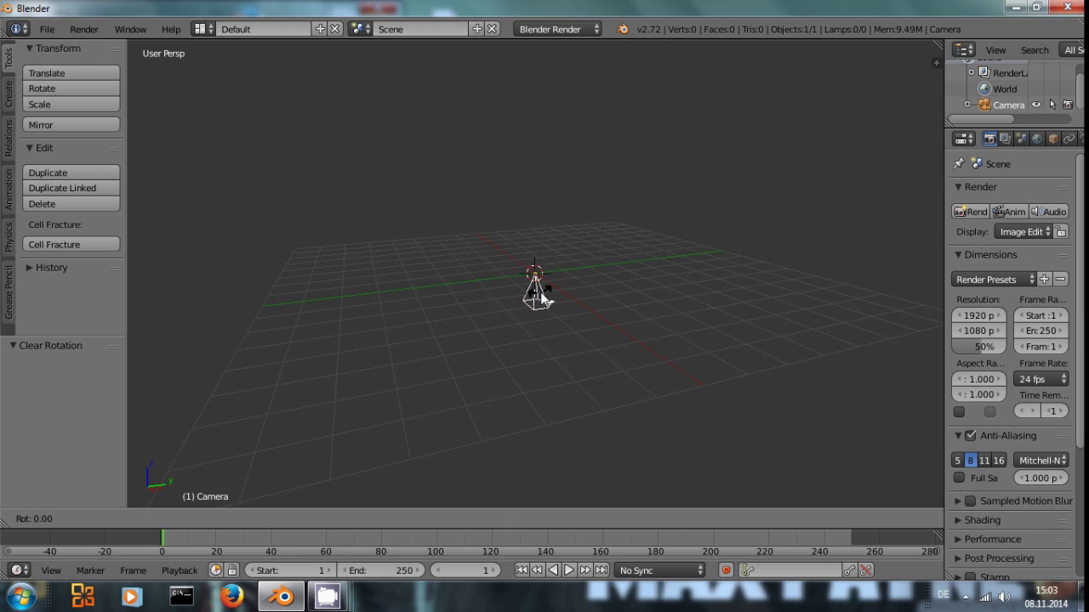
pyautogui.write('x')
pyautogui.write('90')
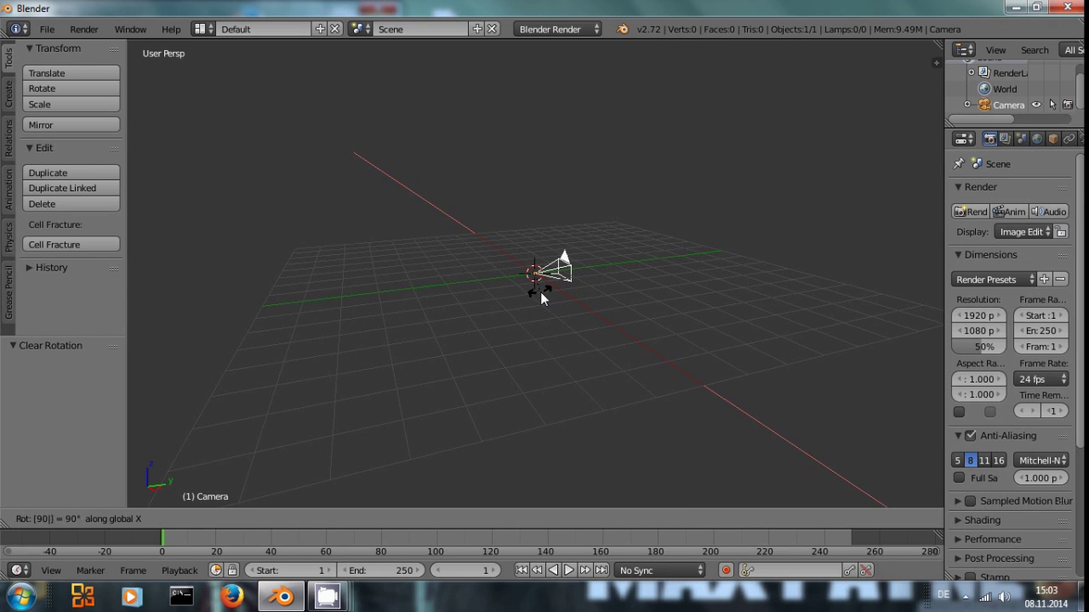
pyautogui.press('Return')
# Move the camera along Y to -8 so it faces the origin
pyautogui.moveTo(537, 301); pyautogui.dragTo(575, 292, button='middle')
pyautogui.press('g')
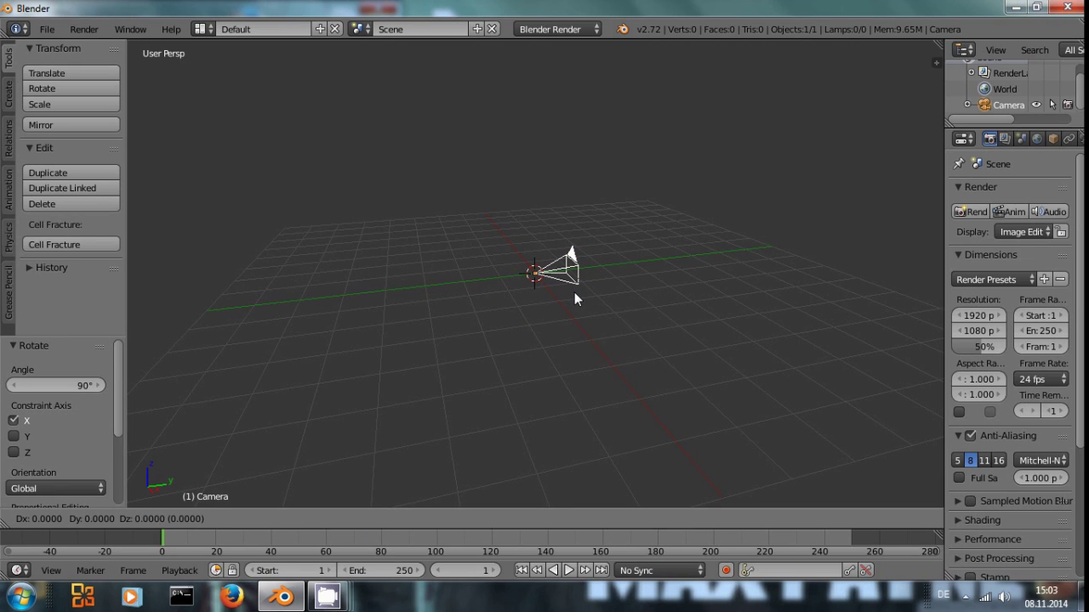
pyautogui.press('y')
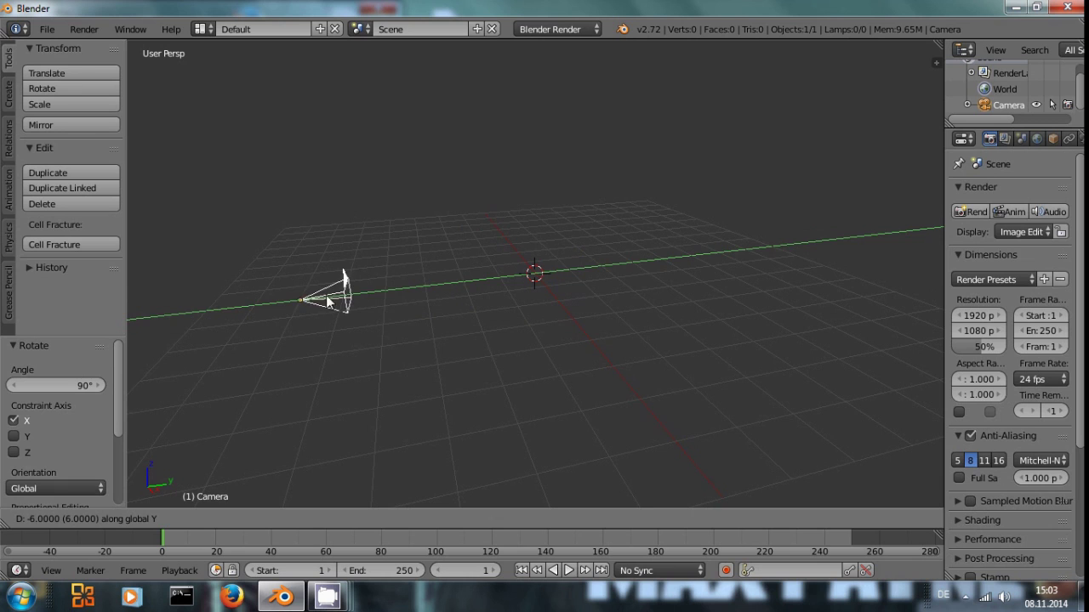
pyautogui.click(247, 311)
pyautogui.moveTo(246, 310); pyautogui.dragTo(437, 358, button='middle')
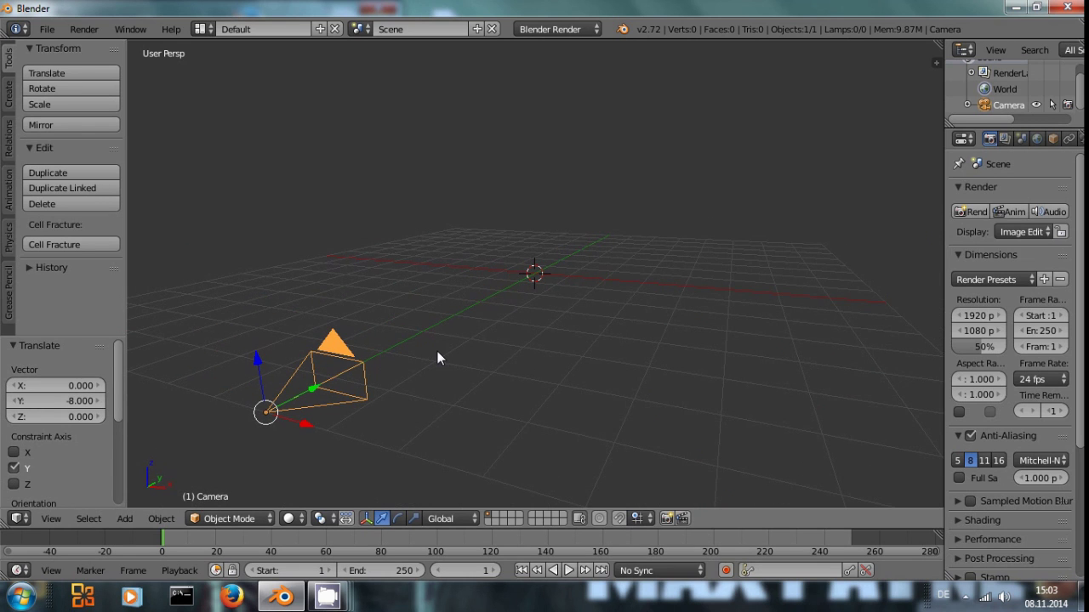
# Look through the camera, showing its empty shot centred on the world origin
pyautogui.press('KP_0')
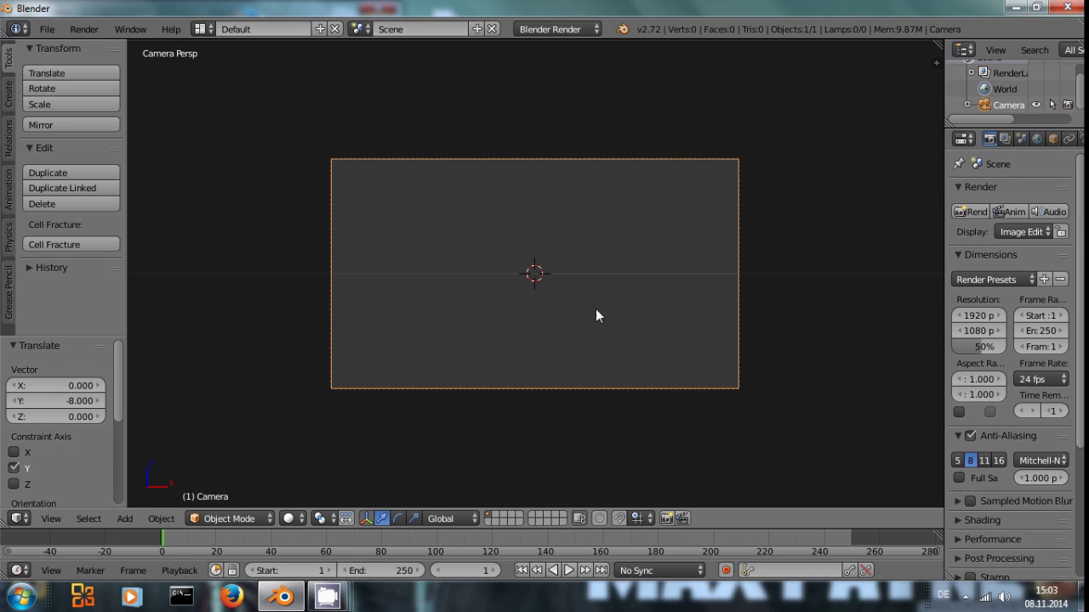
pyautogui.keyDown('shift'); pyautogui.moveTo(596, 315); pyautogui.dragTo(495, 347, button='middle'); pyautogui.keyUp('shift')
pyautogui.moveTo(551, 316); pyautogui.dragTo(611, 295, button='middle')
pyautogui.press('KP_0')
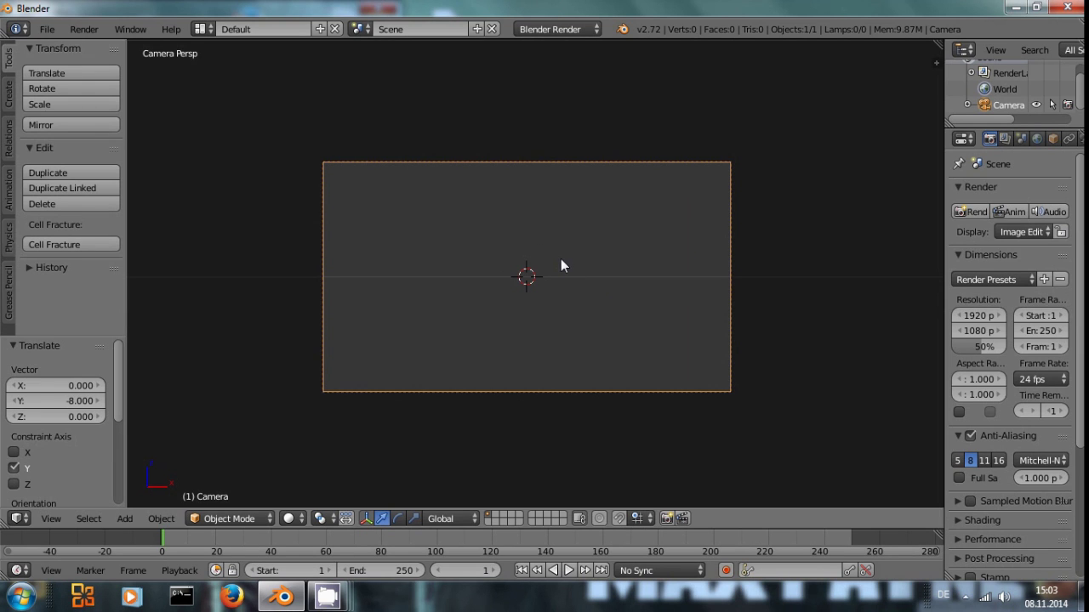
# Add a plane and rotate it 90° about X to face the camera
pyautogui.hotkey('shift', 'a')
pyautogui.click(646, 260)
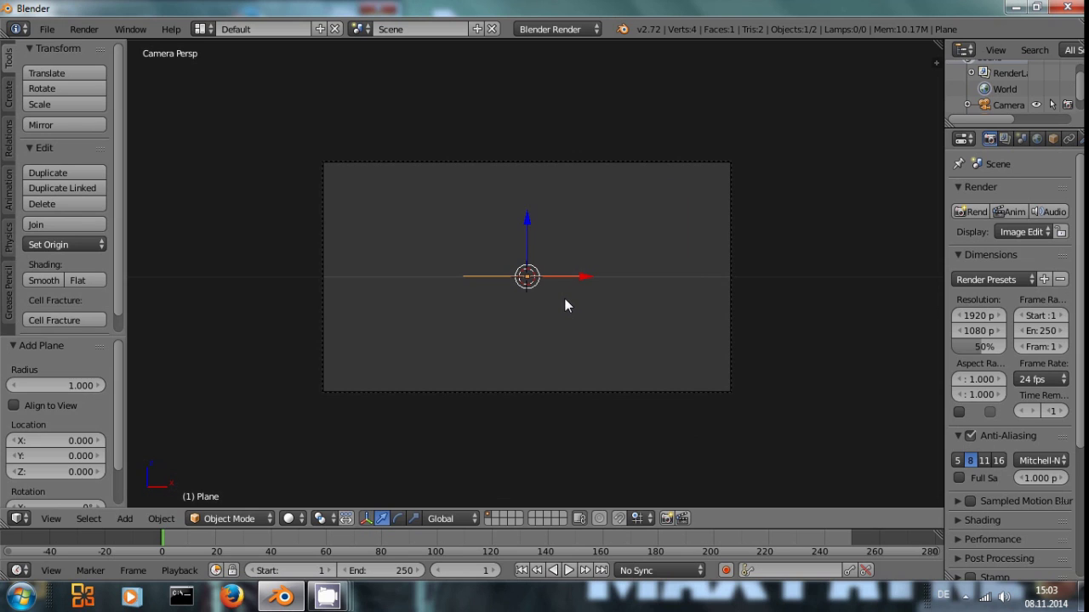
pyautogui.write('rx90')
pyautogui.press('Return')
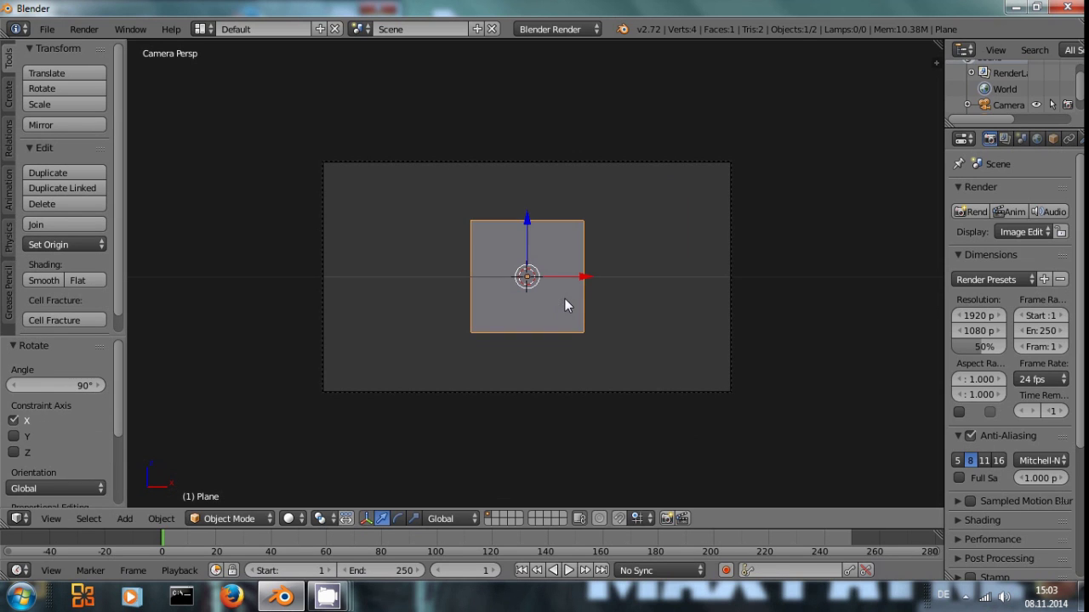
# Assign the existing Material to the plane, make it shadeless, and set diffuse colour red
pyautogui.scroll(-2, 1063, 140)
pyautogui.click(1063, 140)
pyautogui.click(964, 245)
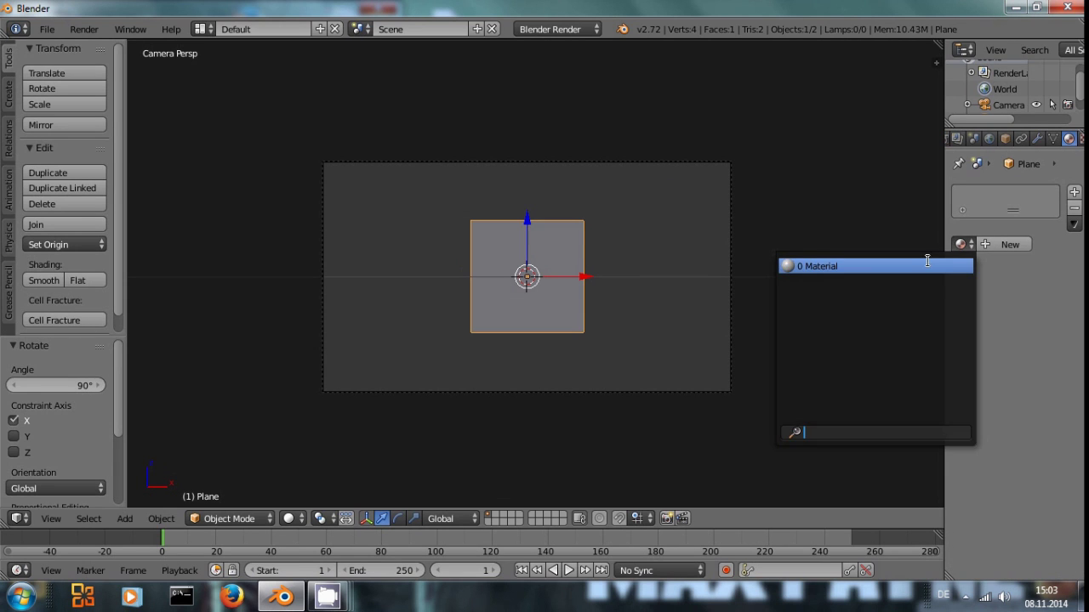
pyautogui.click(919, 263)
pyautogui.scroll(-3, 1005, 427)
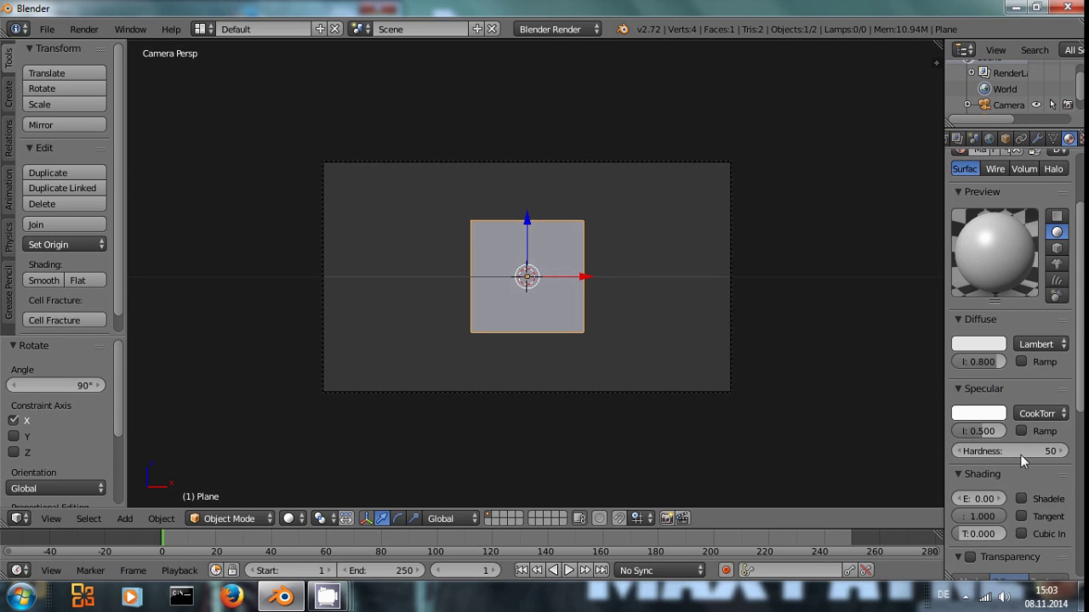
pyautogui.click(1022, 498)
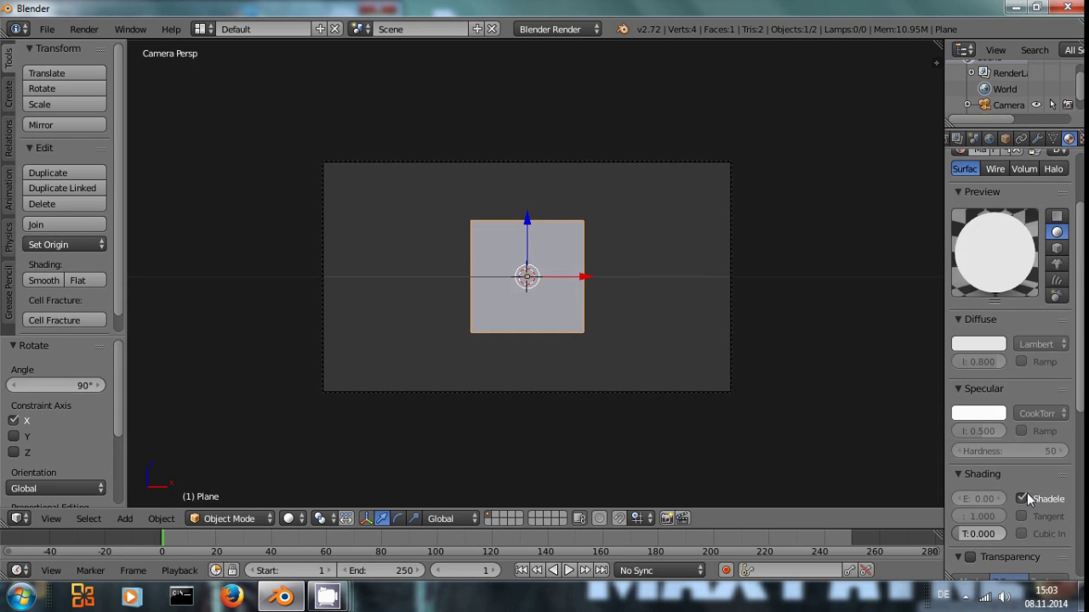
pyautogui.click(972, 350)
pyautogui.moveTo(923, 189); pyautogui.dragTo(921, 266)
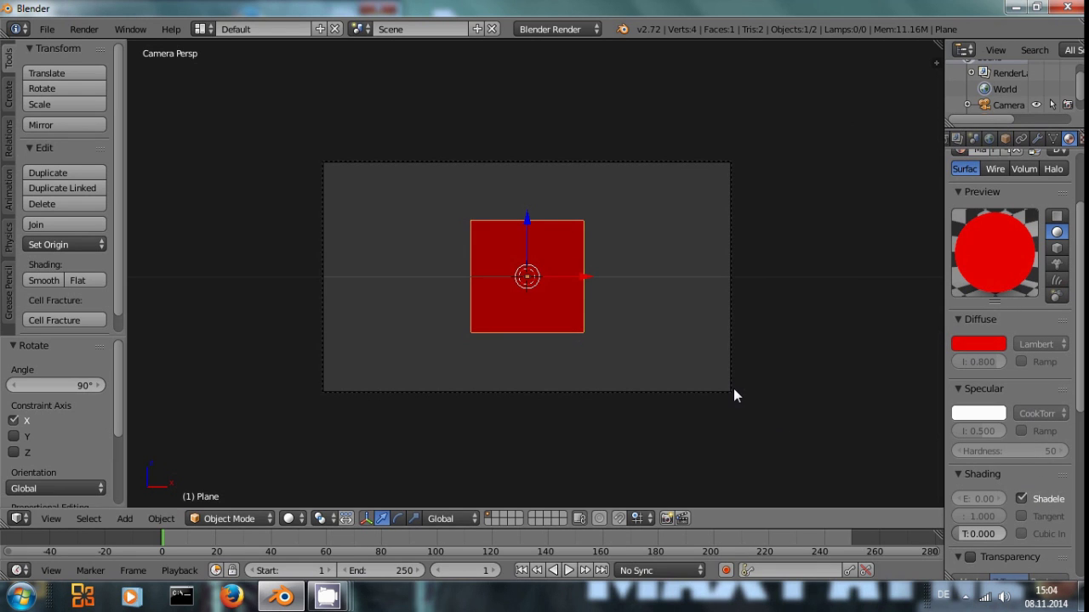
pyautogui.scroll(3, 982, 341)
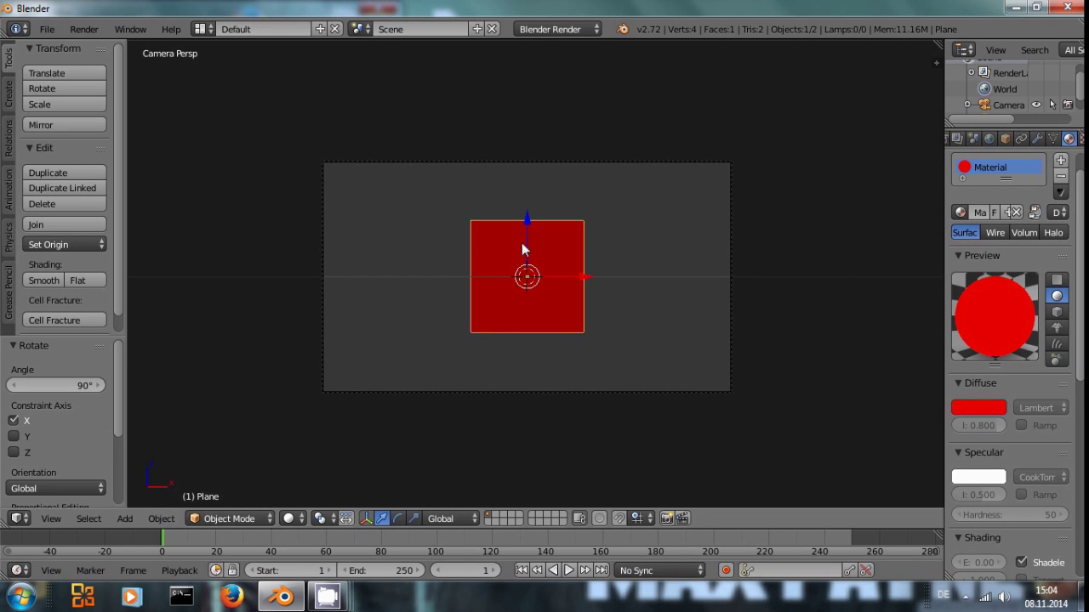
# Scale the red plane to 2.164 and add a second plane rotated 90° about X
pyautogui.press('s')
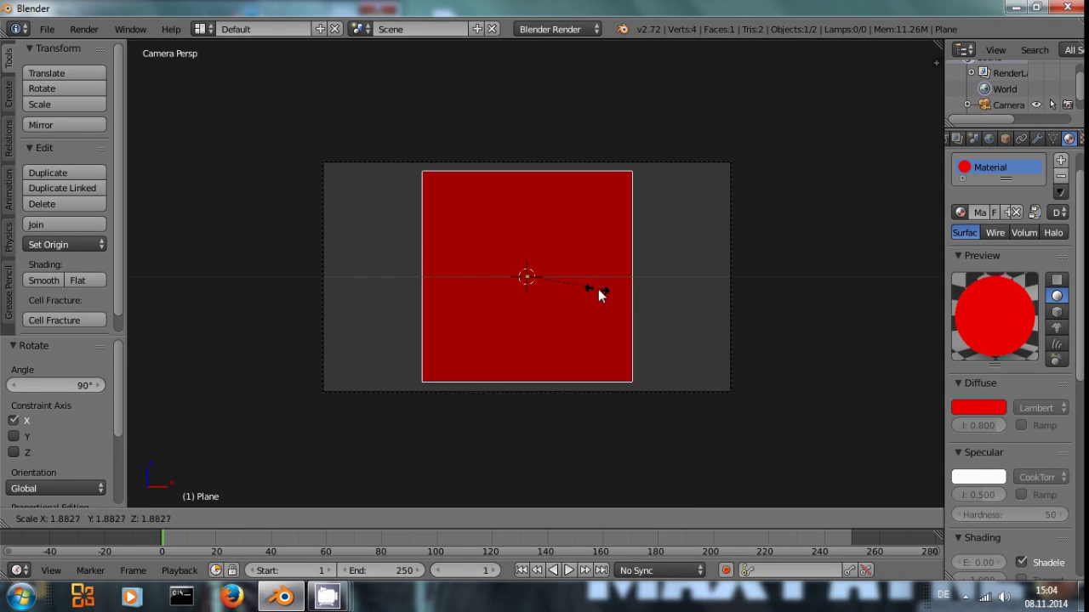
pyautogui.click(606, 293)
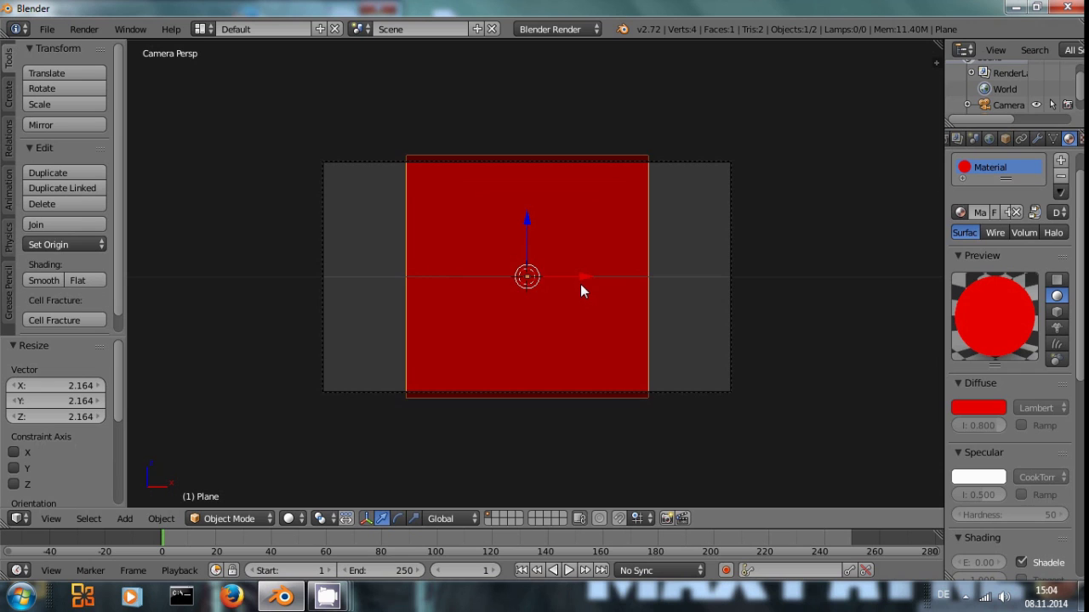
pyautogui.hotkey('shift', 'a')
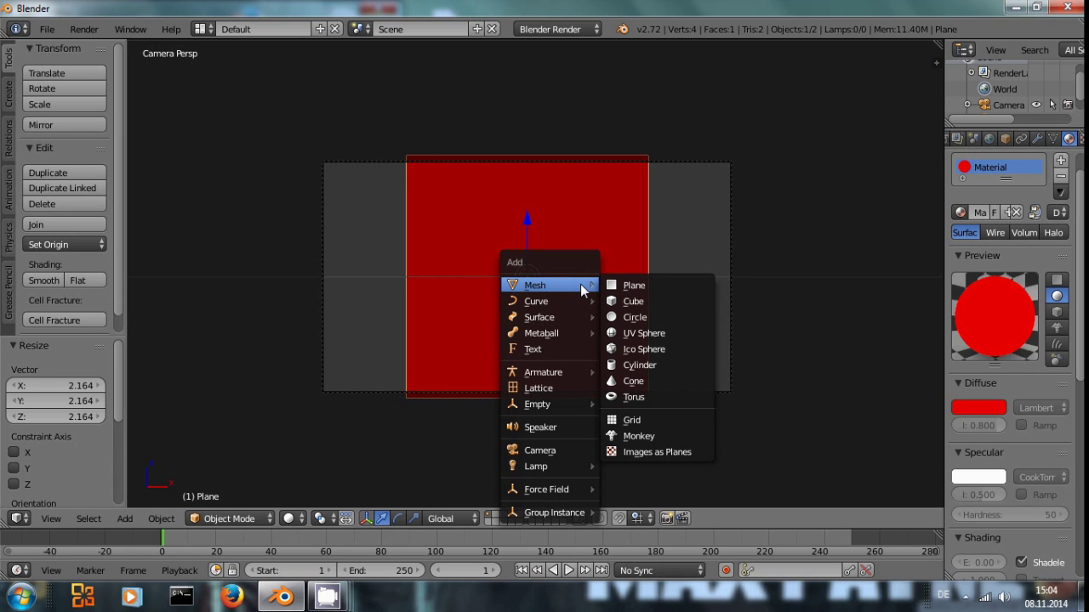
pyautogui.click(620, 286)
pyautogui.press('r')
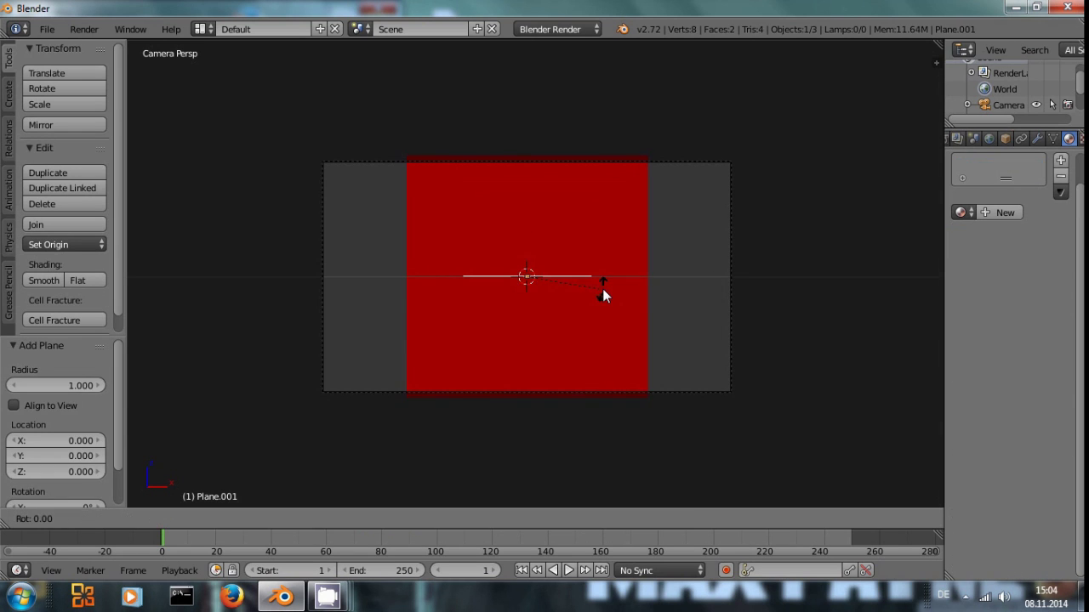
pyautogui.press('x')
pyautogui.press('9')
pyautogui.press('0')
pyautogui.press('Return')
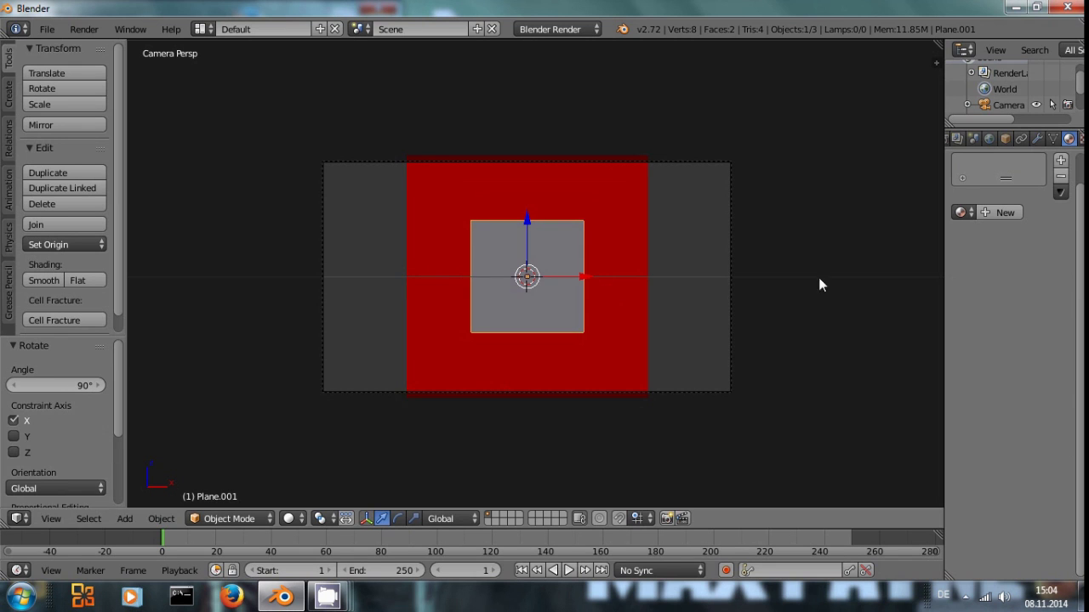
# Give the second plane a new shadeless blue material and render a preview
pyautogui.click(999, 213)
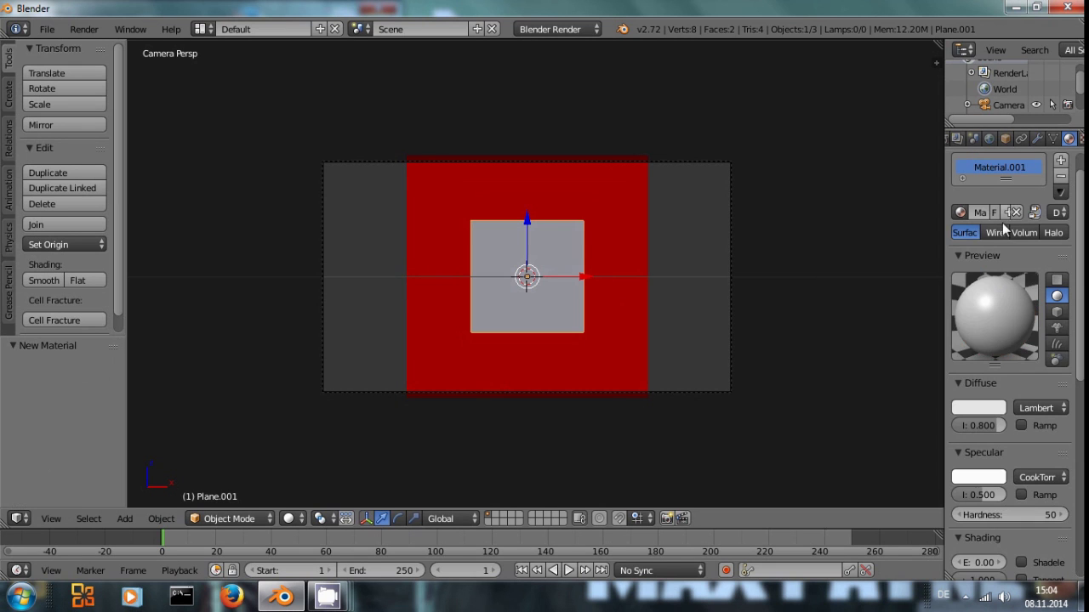
pyautogui.click(982, 408)
pyautogui.click(946, 217)
pyautogui.scroll(-1, 1012, 298)
pyautogui.scroll(-2, 1029, 476)
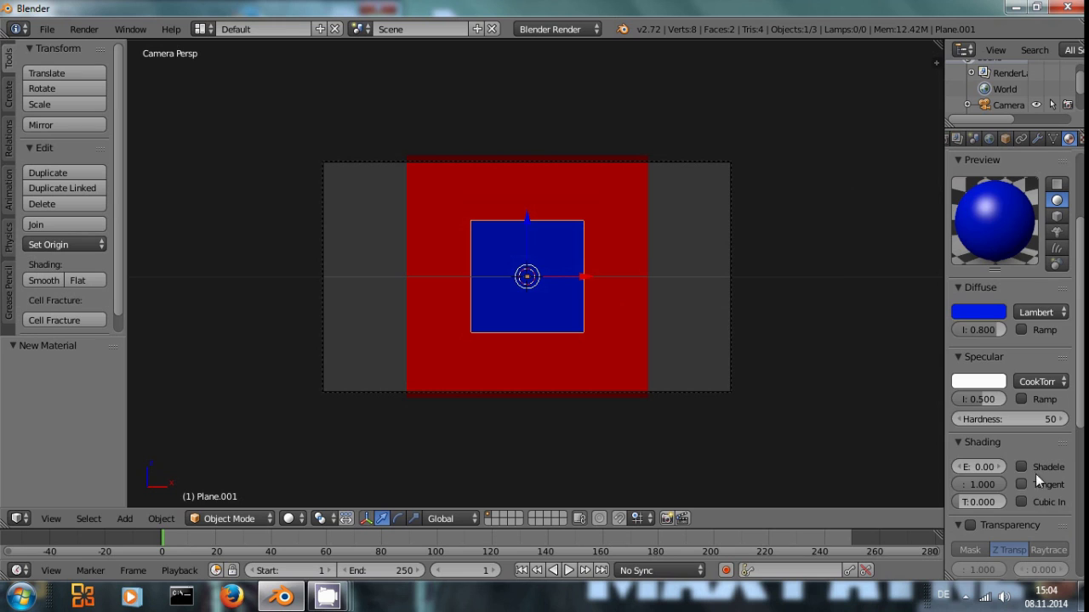
pyautogui.click(1034, 467)
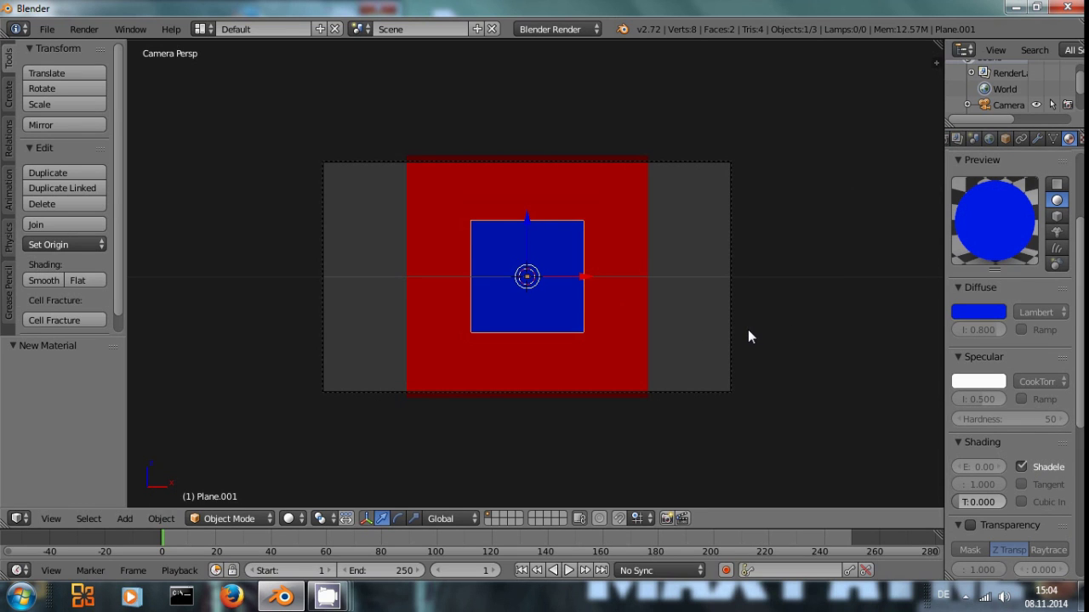
pyautogui.press('F12')
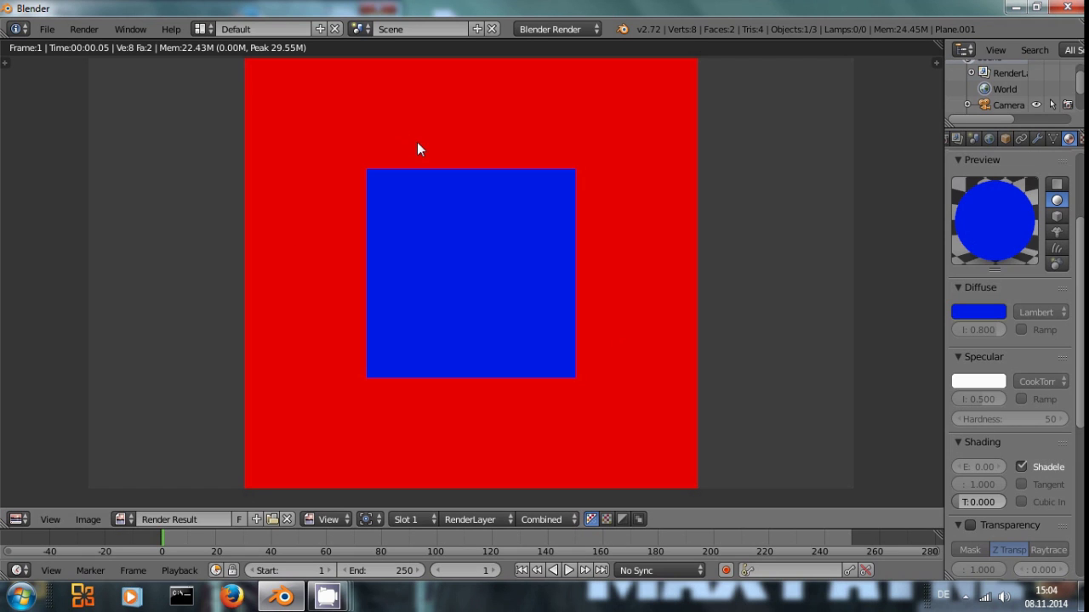
# Return to the 3D view and shift the blue plane -0.054 along global Y
pyautogui.press('Escape')
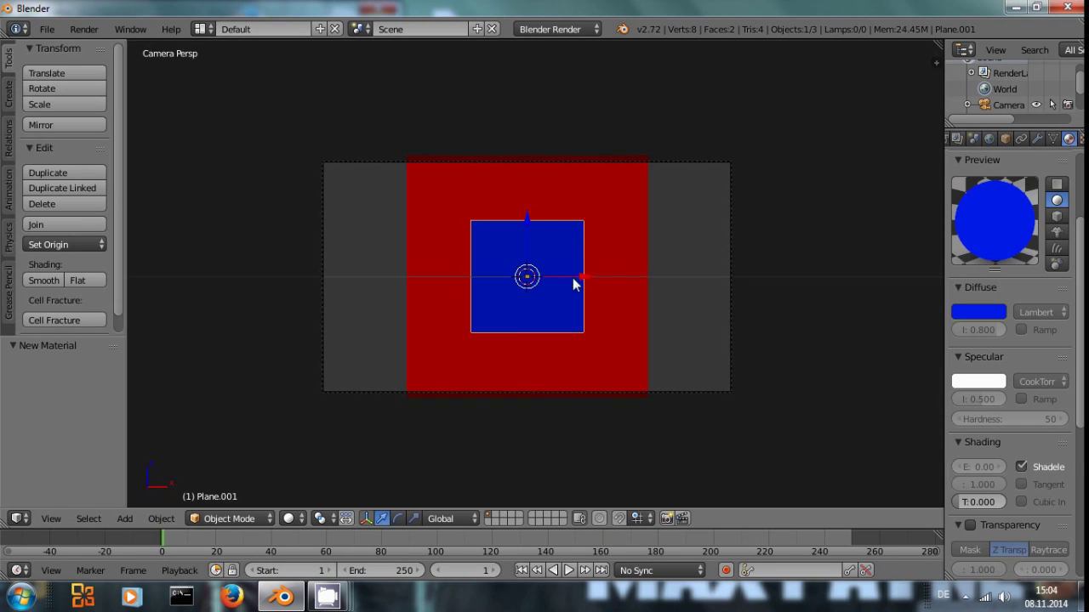
pyautogui.moveTo(630, 289); pyautogui.dragTo(595, 316, button='middle')
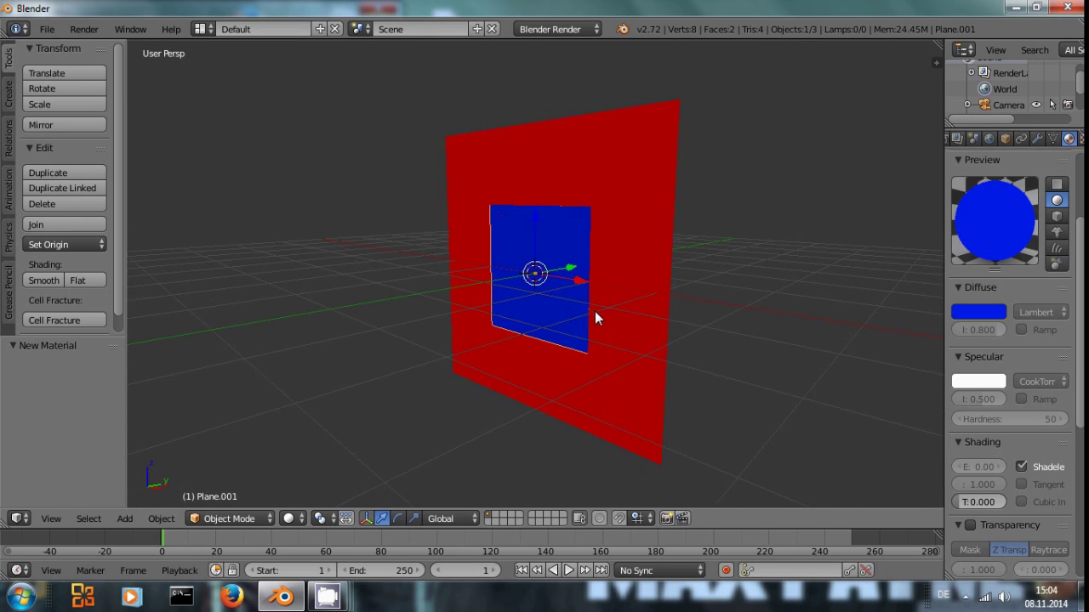
pyautogui.moveTo(569, 243); pyautogui.dragTo(517, 244, button='middle')
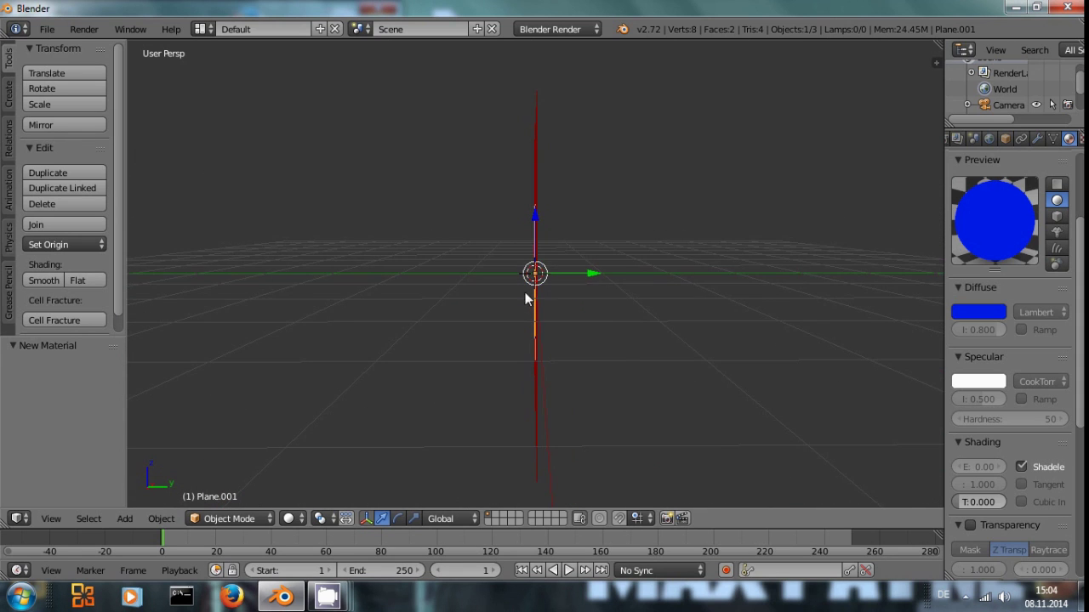
pyautogui.moveTo(525, 291); pyautogui.dragTo(559, 287, button='middle')
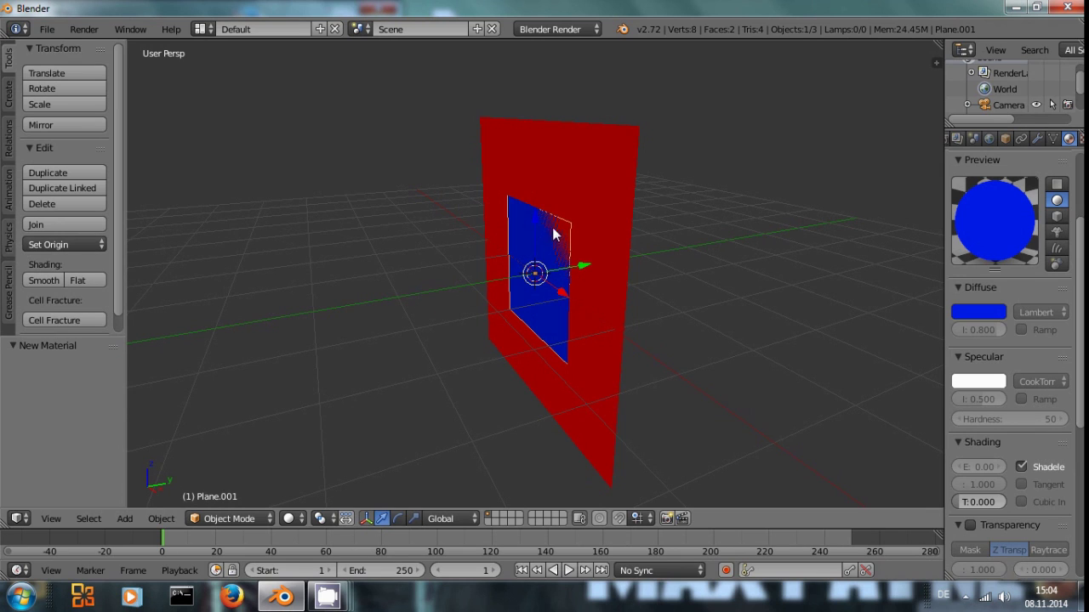
pyautogui.press('g')
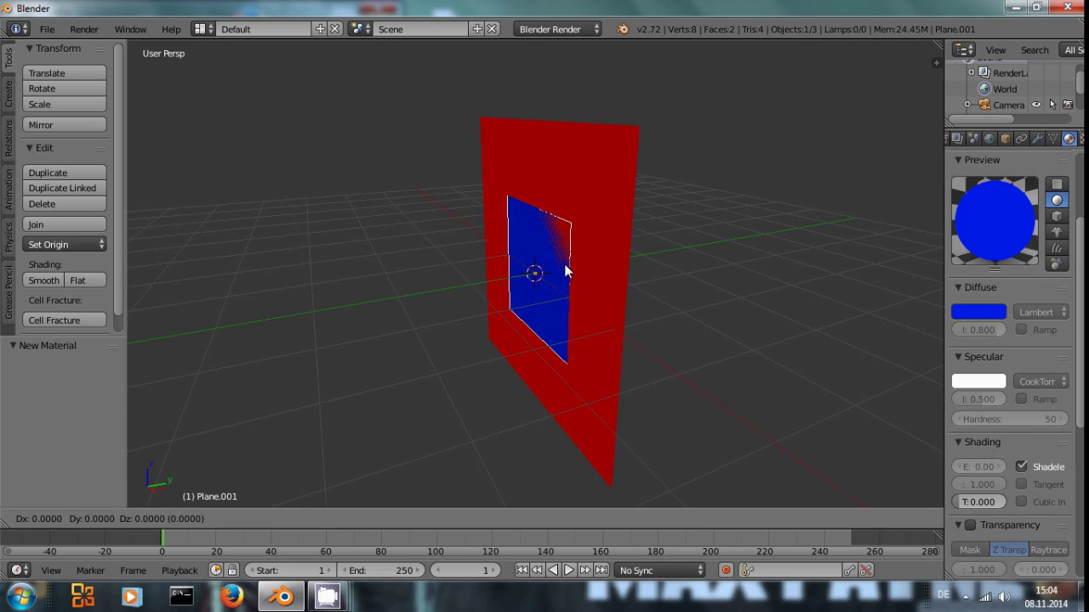
pyautogui.press('y')
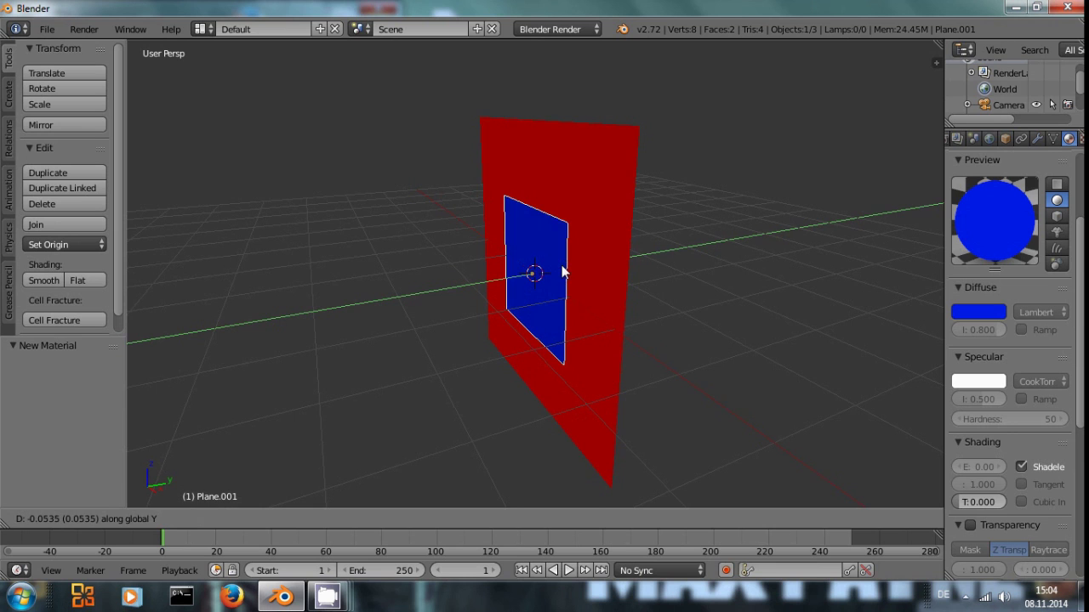
pyautogui.click(562, 272)
# Check the planes edge-on, then look through the camera again
pyautogui.moveTo(562, 272)
pyautogui.mouseDown(button='middle')
pyautogui.moveTo(504, 261)
pyautogui.moveTo(521, 274)
pyautogui.moveTo(544, 261)
pyautogui.mouseUp(button='middle')
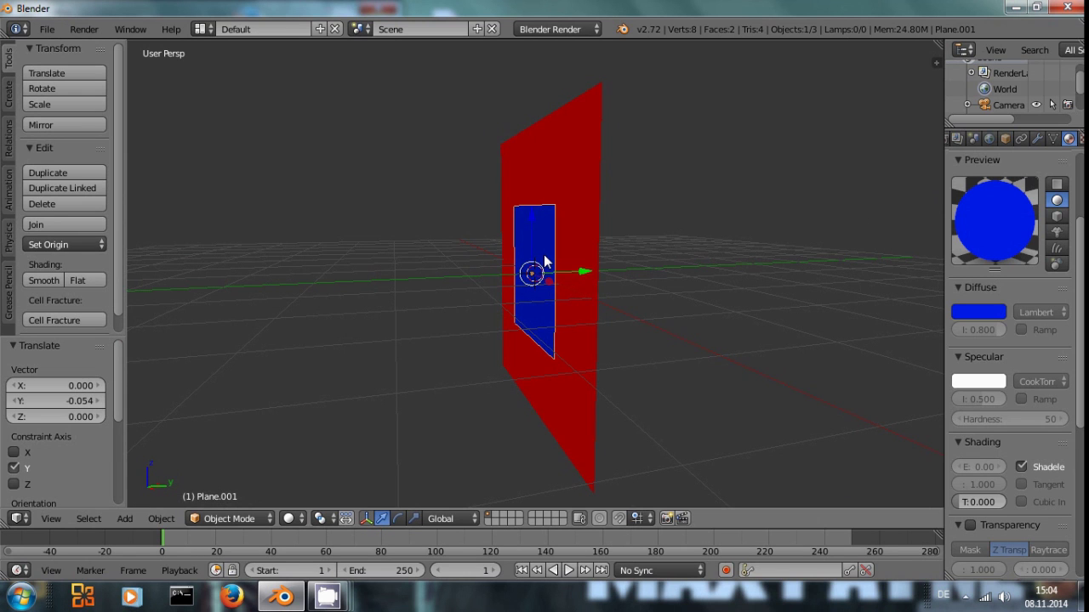
pyautogui.moveTo(494, 302); pyautogui.dragTo(462, 281, button='middle')
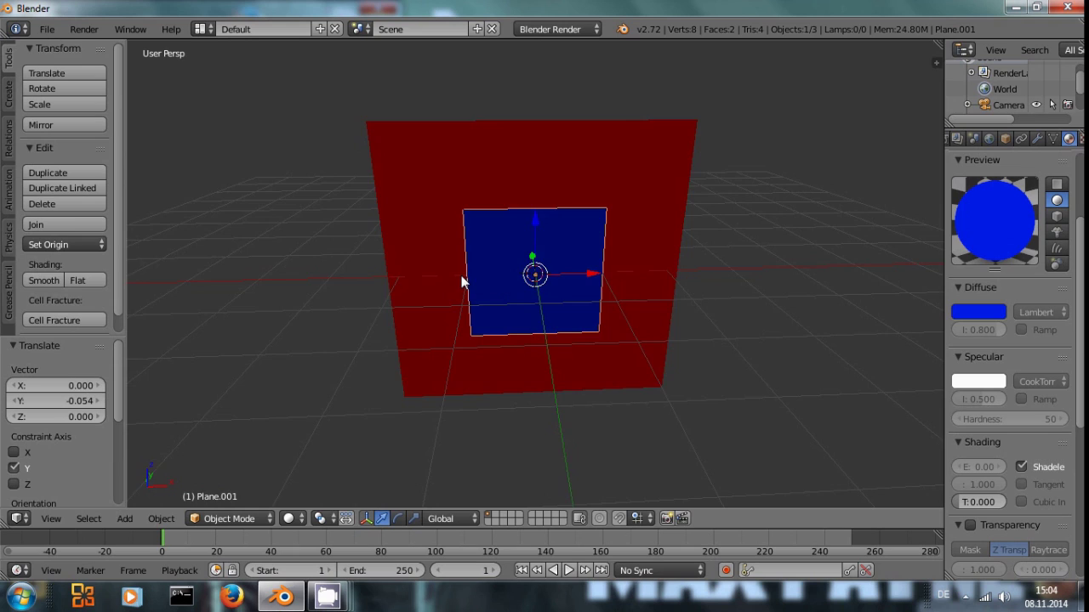
pyautogui.press('KP_0')
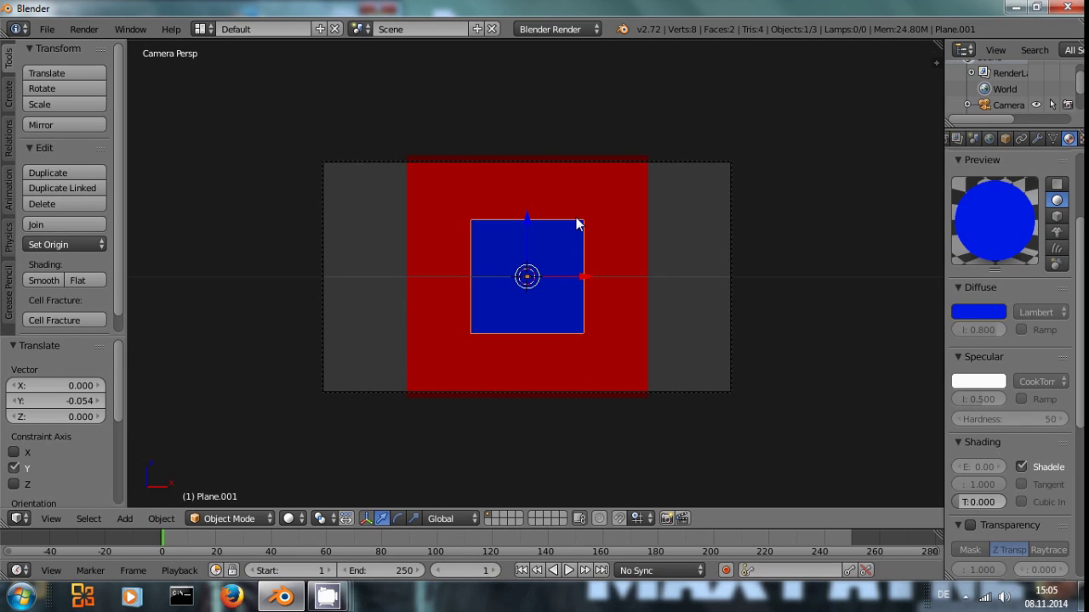
# Move the blue plane to layer 2 and show layer 2 alongside layer 1
pyautogui.press('m')
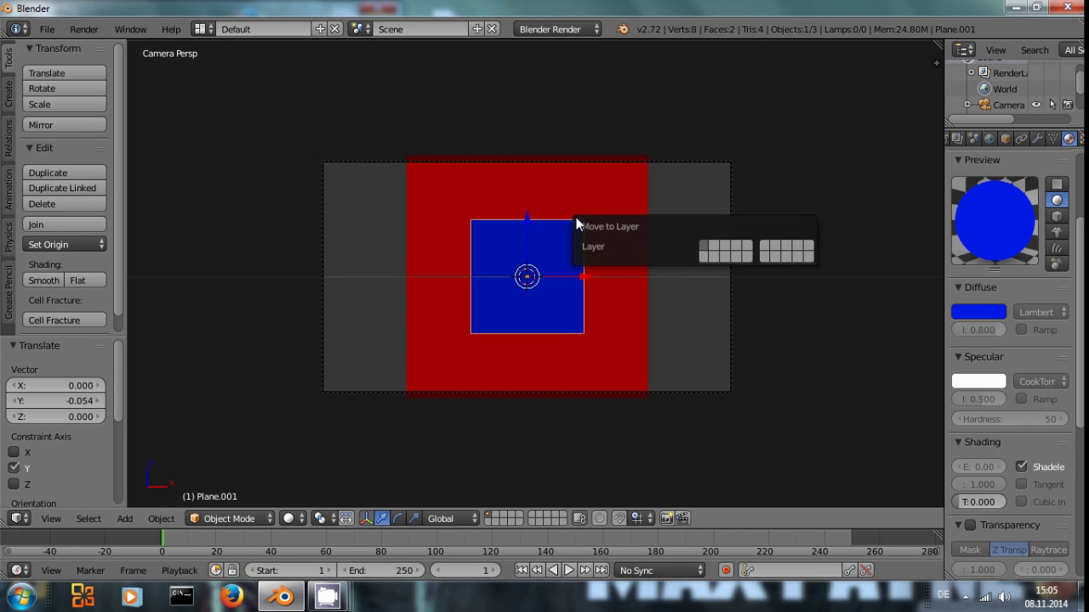
pyautogui.click(718, 248)
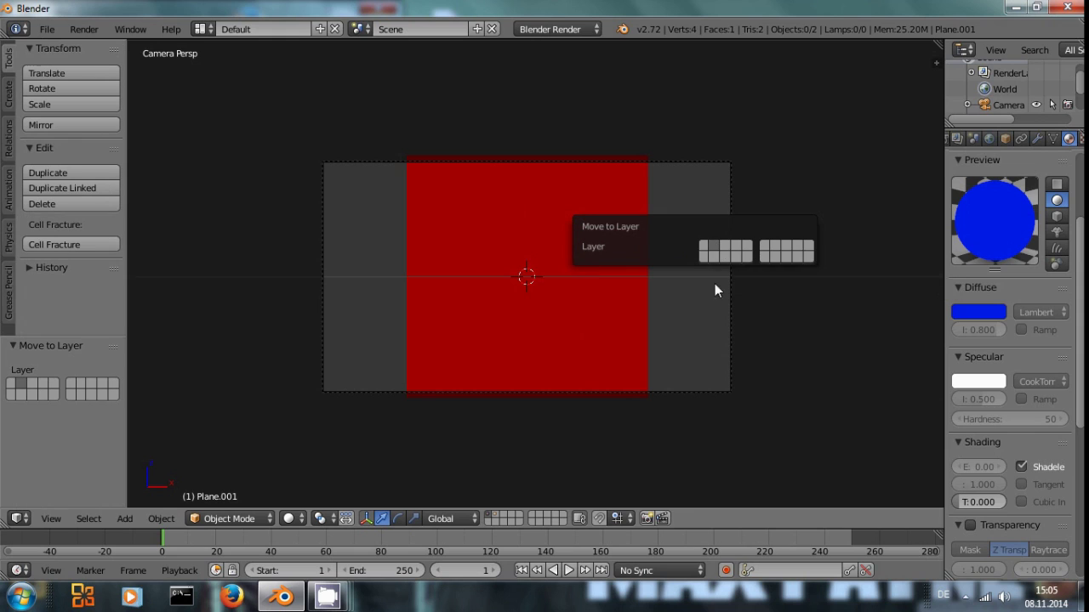
pyautogui.keyDown('shift'); pyautogui.click(494, 513); pyautogui.keyUp('shift')
pyautogui.moveTo(654, 300); pyautogui.dragTo(646, 321, button='middle')
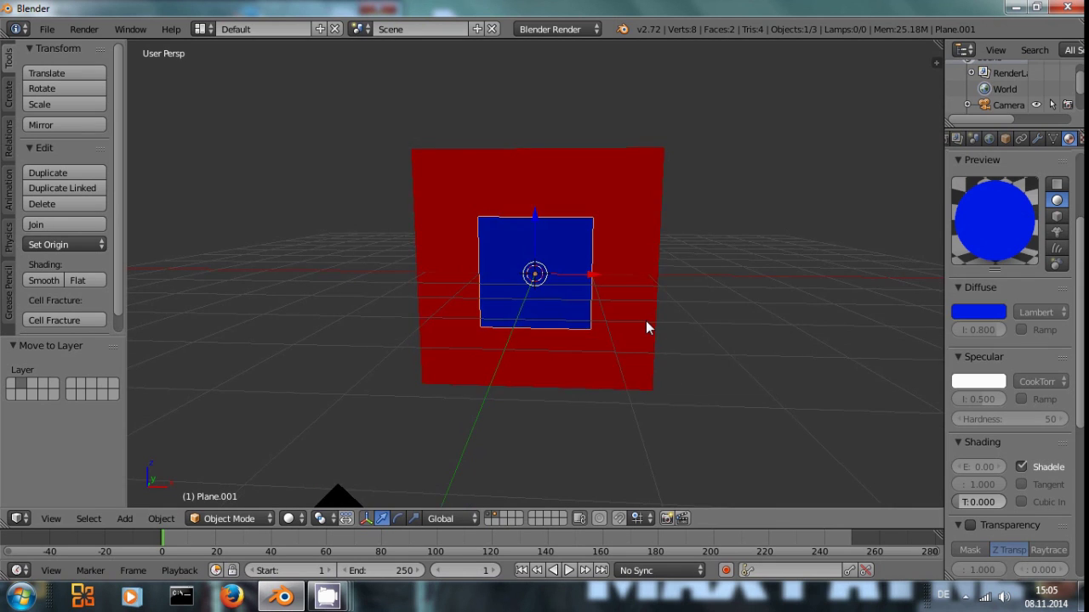
# In camera view, show the Render Layers settings in a widened properties area
pyautogui.press('KP_0')
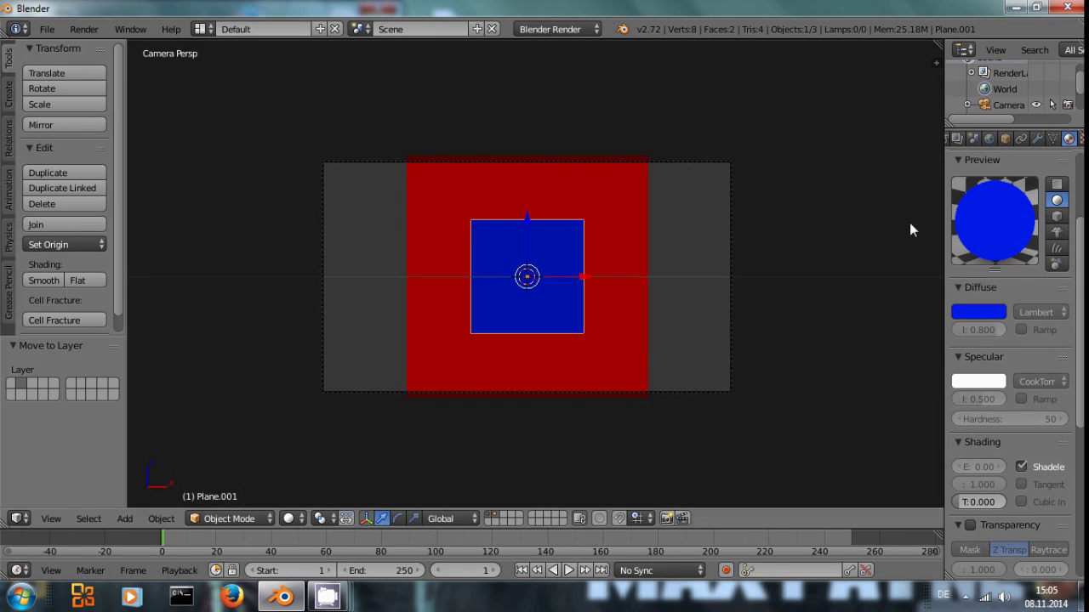
pyautogui.scroll(2, 954, 140)
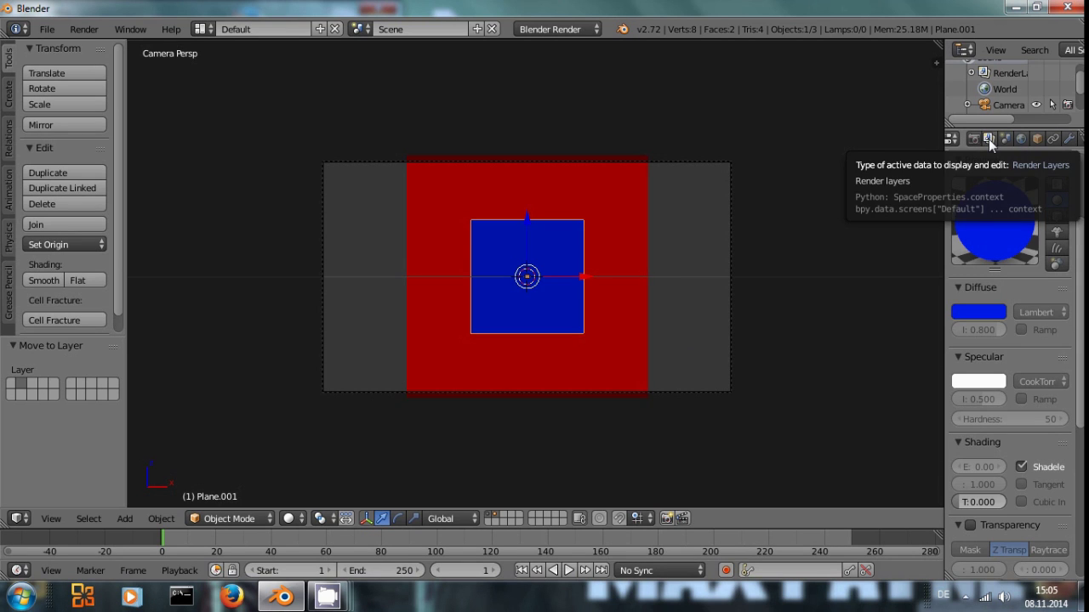
pyautogui.click(988, 139)
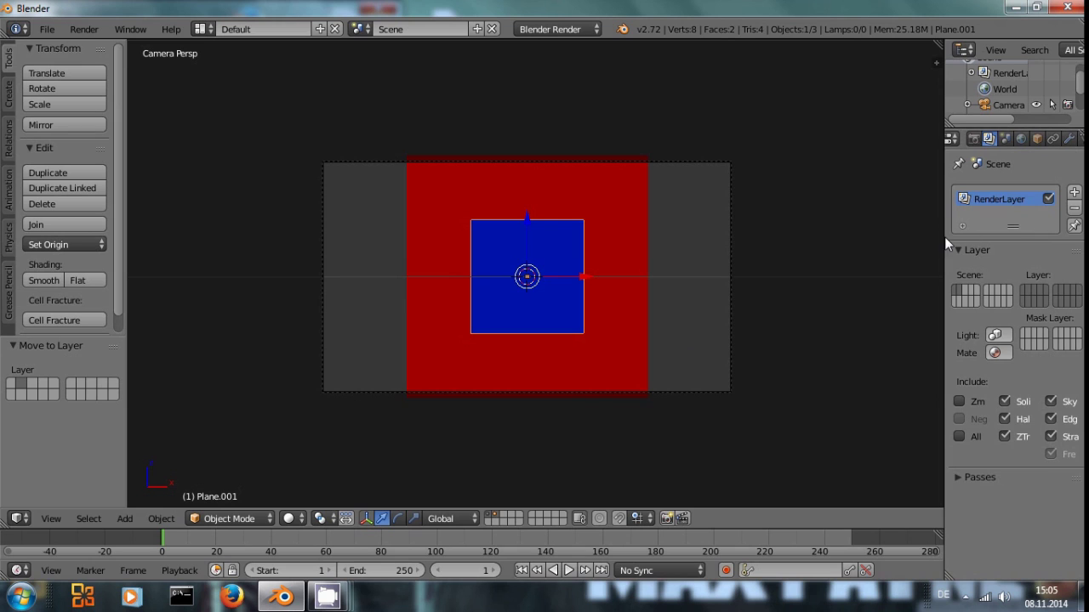
pyautogui.moveTo(944, 237); pyautogui.dragTo(808, 238)
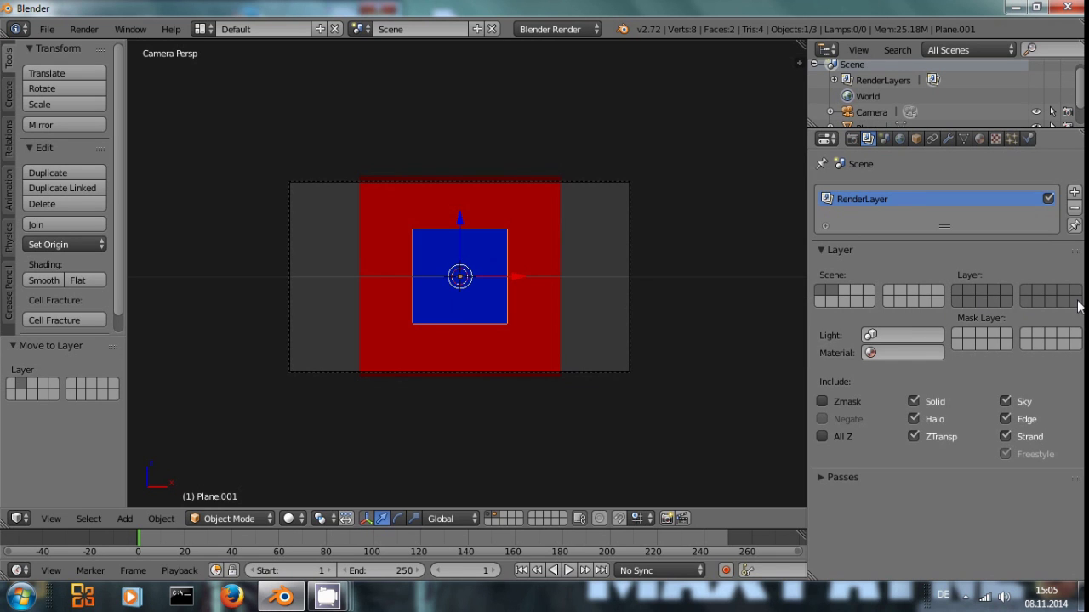
# Toggle layer 2 off and on with test renders, then render with only layer 1
pyautogui.click(832, 290)
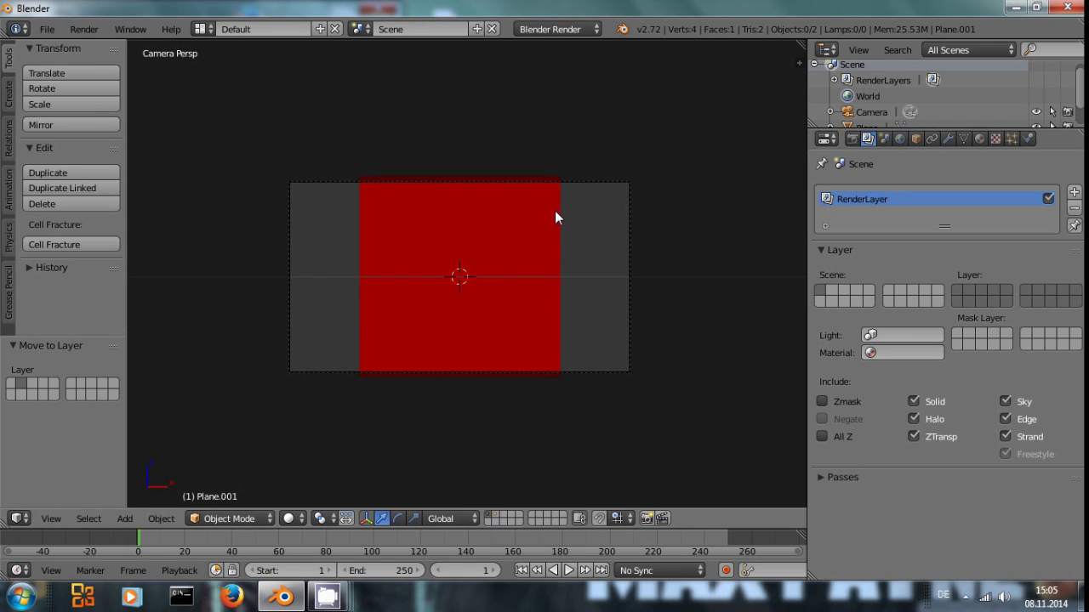
pyautogui.press('F12')
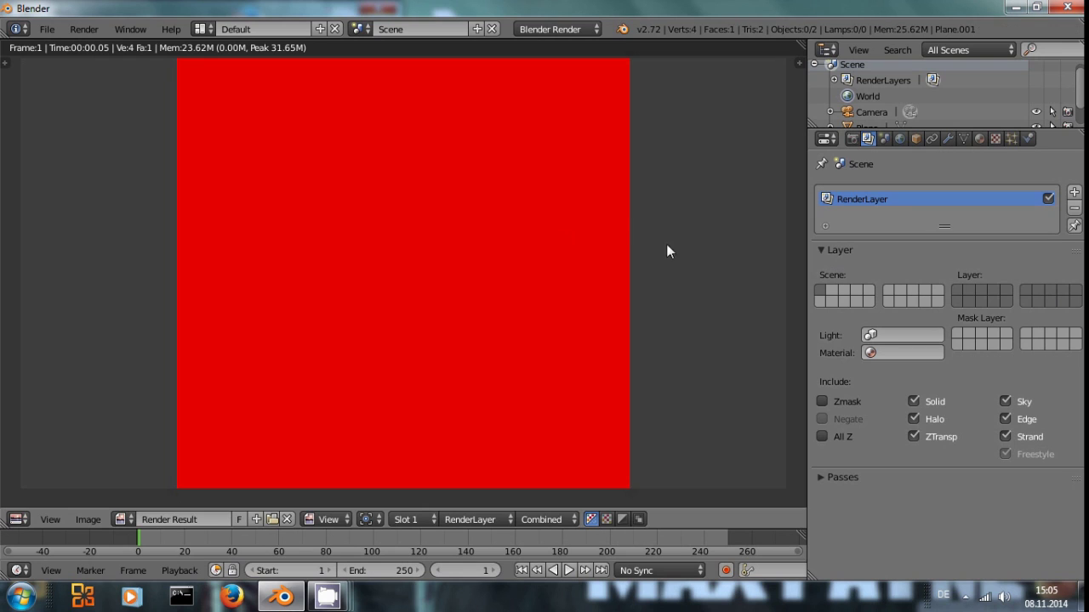
pyautogui.keyDown('shift'); pyautogui.click(832, 291); pyautogui.keyUp('shift')
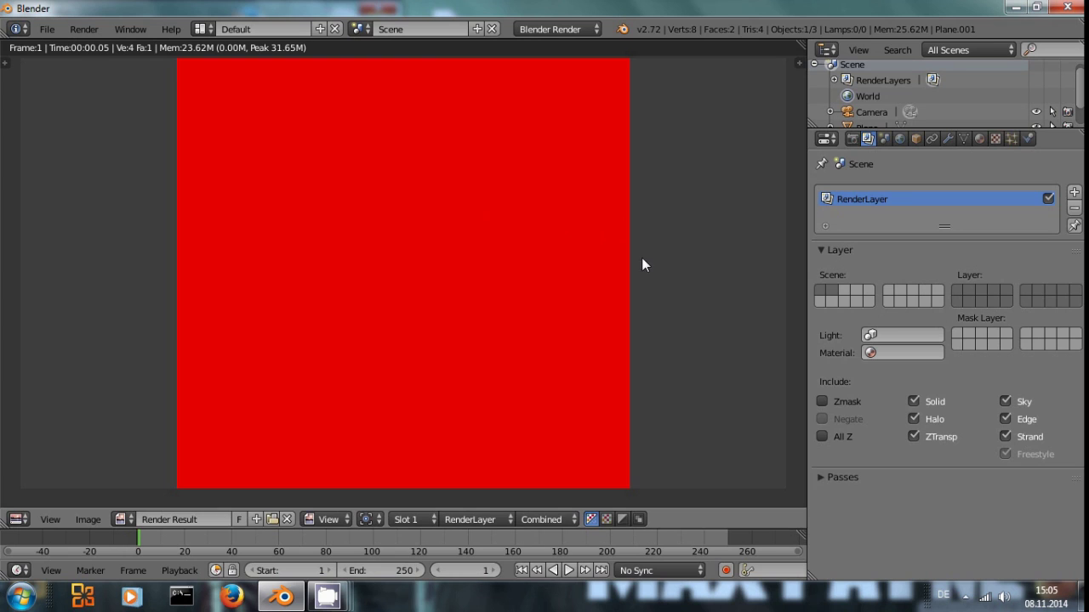
pyautogui.press('F12')
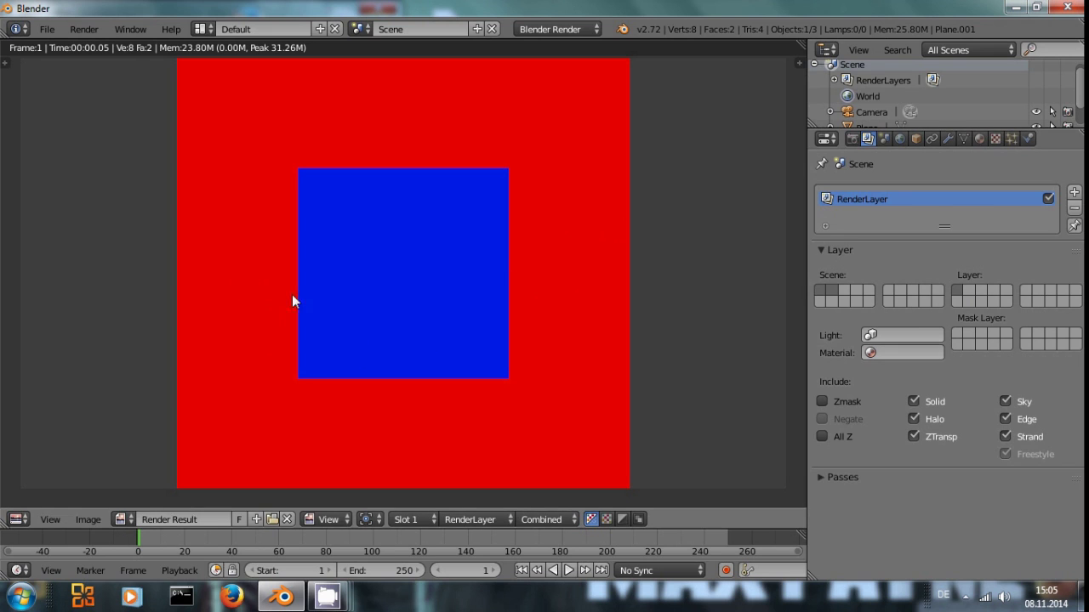
pyautogui.press('F12')
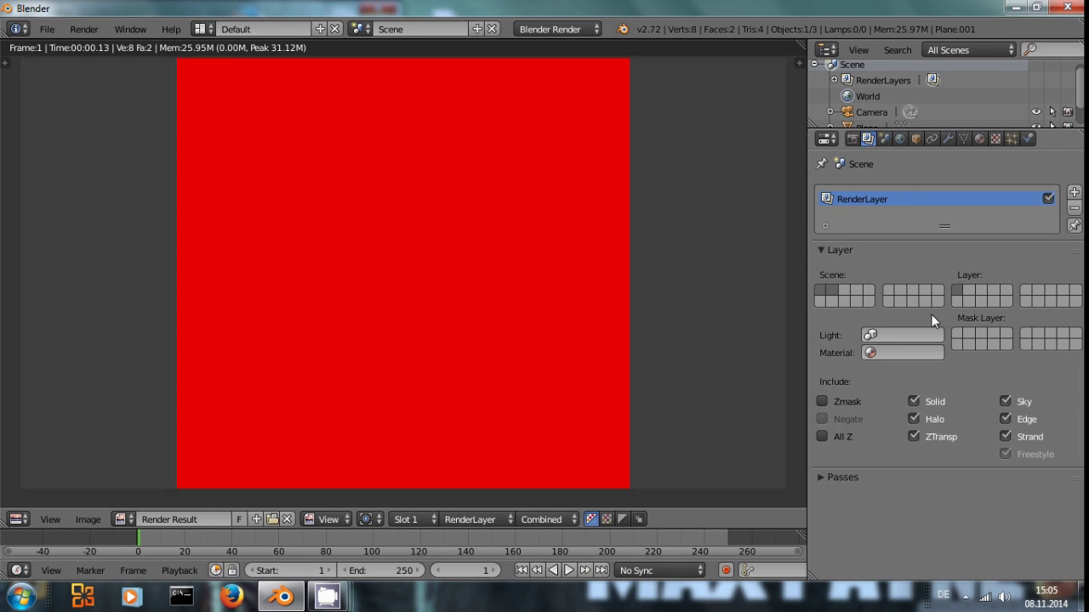
# Enable layer 2 as the Mask Layer and render to see the hole
pyautogui.click(968, 330)
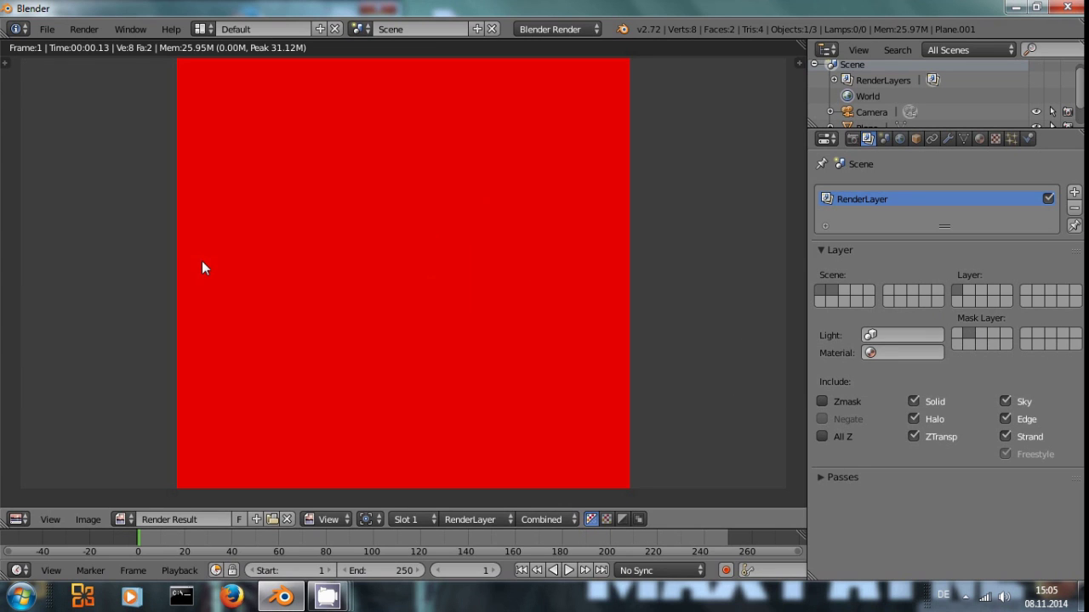
pyautogui.press('F12')
pyautogui.scroll(1, 528, 285)
pyautogui.scroll(-3, 524, 289)
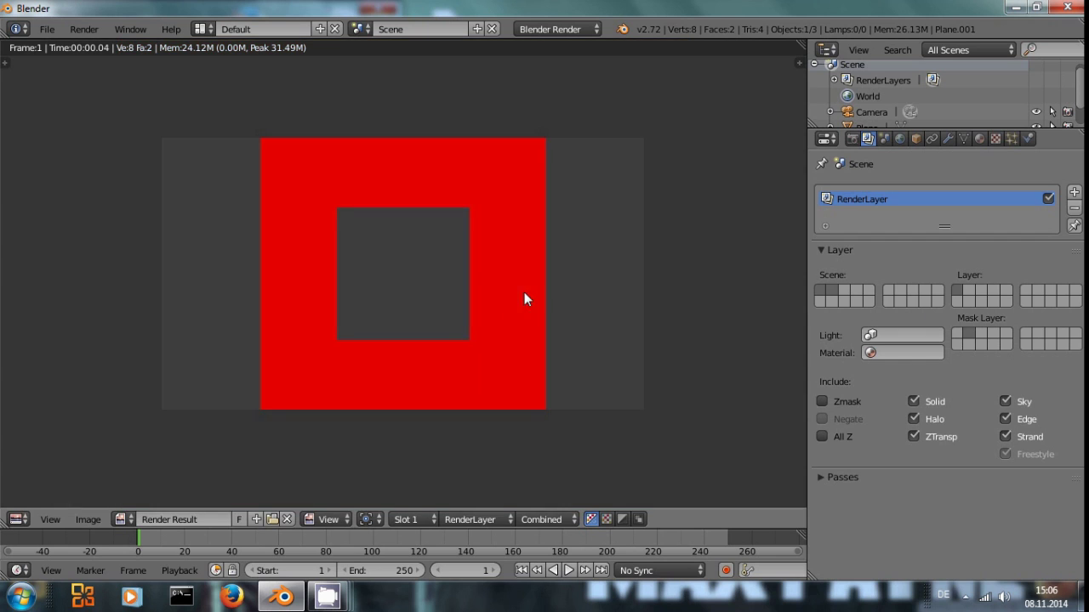
pyautogui.scroll(2, 592, 204)
# Set the World horizon colour to dark green and re-render
pyautogui.click(901, 138)
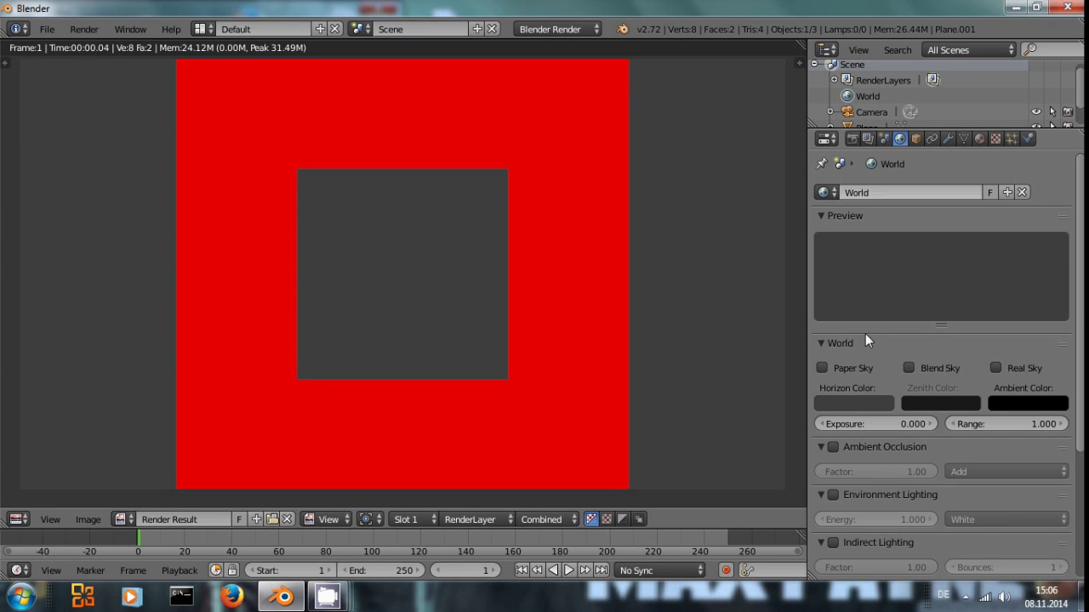
pyautogui.click(833, 405)
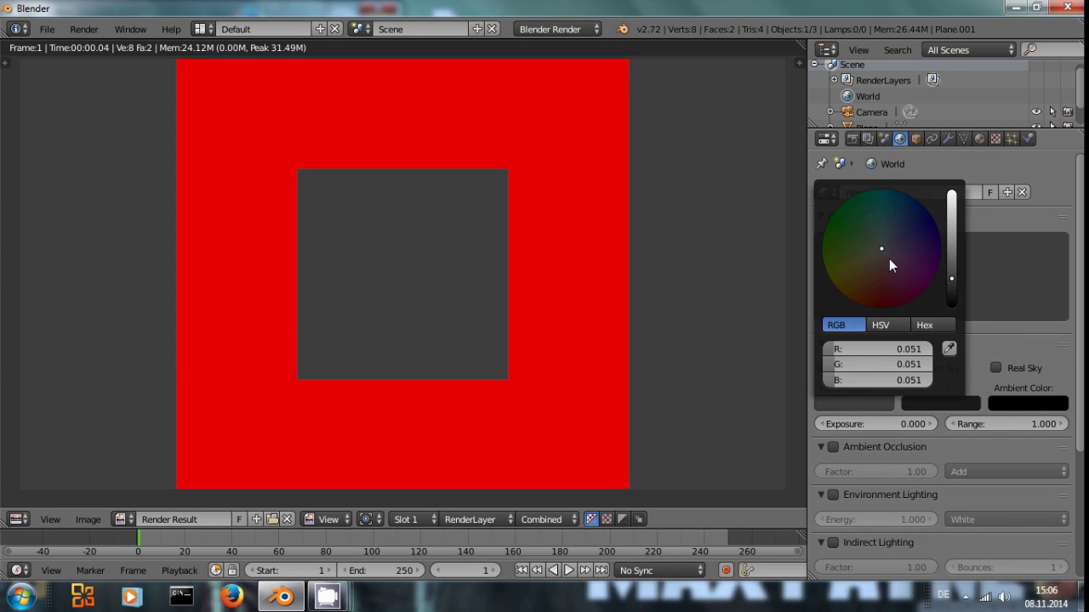
pyautogui.moveTo(888, 266); pyautogui.dragTo(785, 218)
pyautogui.press('F12')
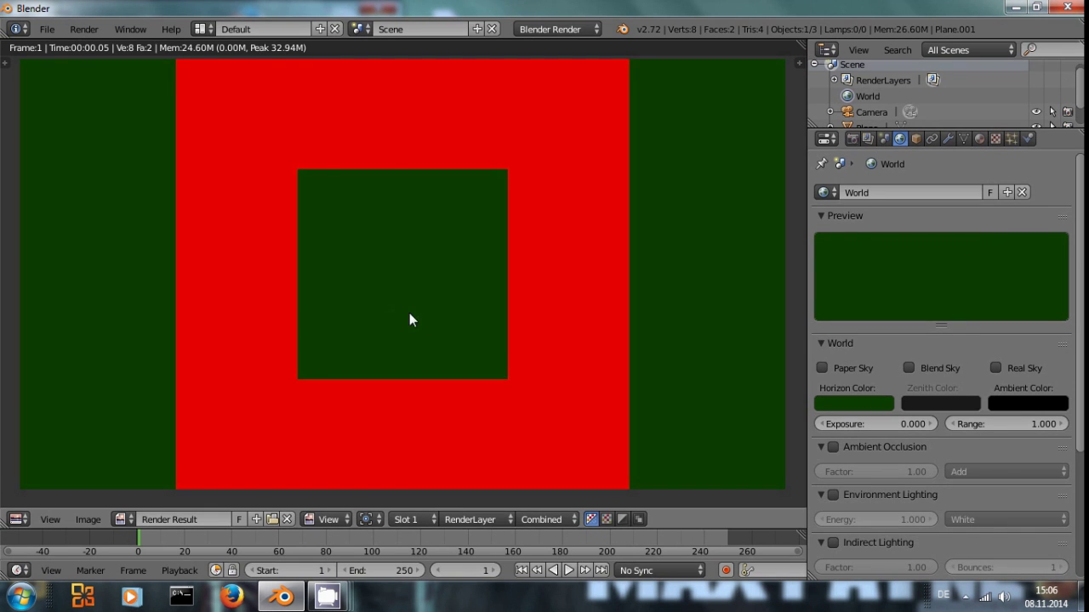
pyautogui.press('Escape')
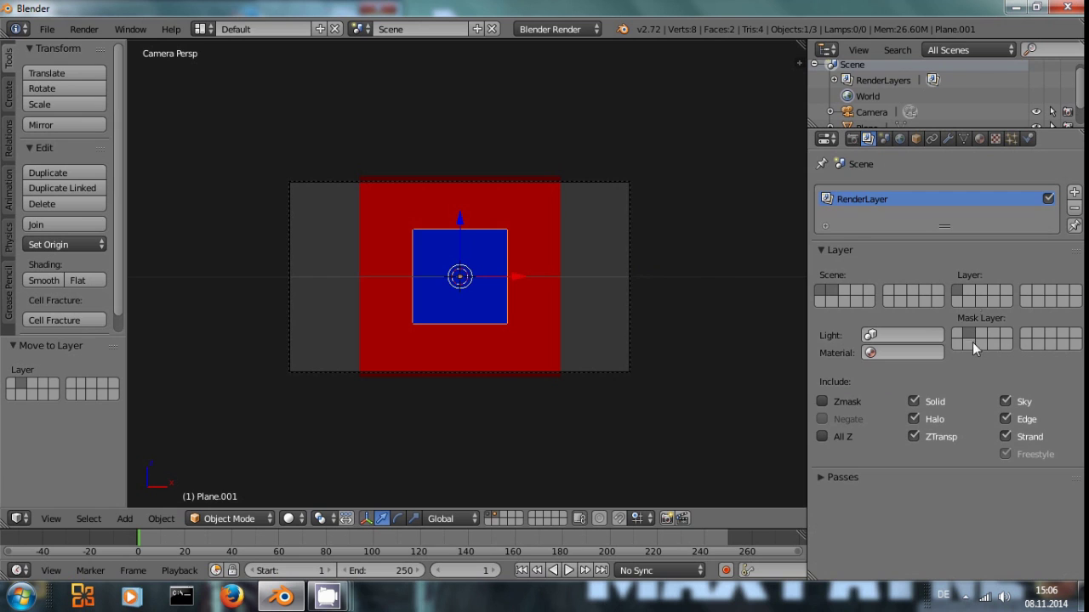
# Leave camera view, move the blue plane along Y behind the red plane, and test render
pyautogui.press('KP_0')
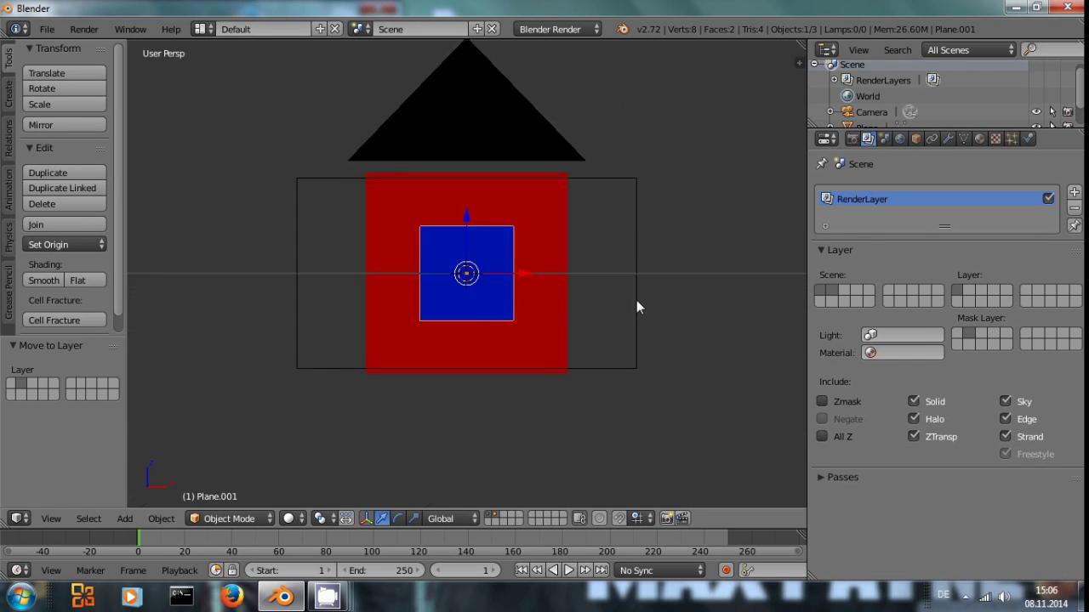
pyautogui.moveTo(636, 301); pyautogui.dragTo(581, 326, button='middle')
pyautogui.scroll(5, 566, 267)
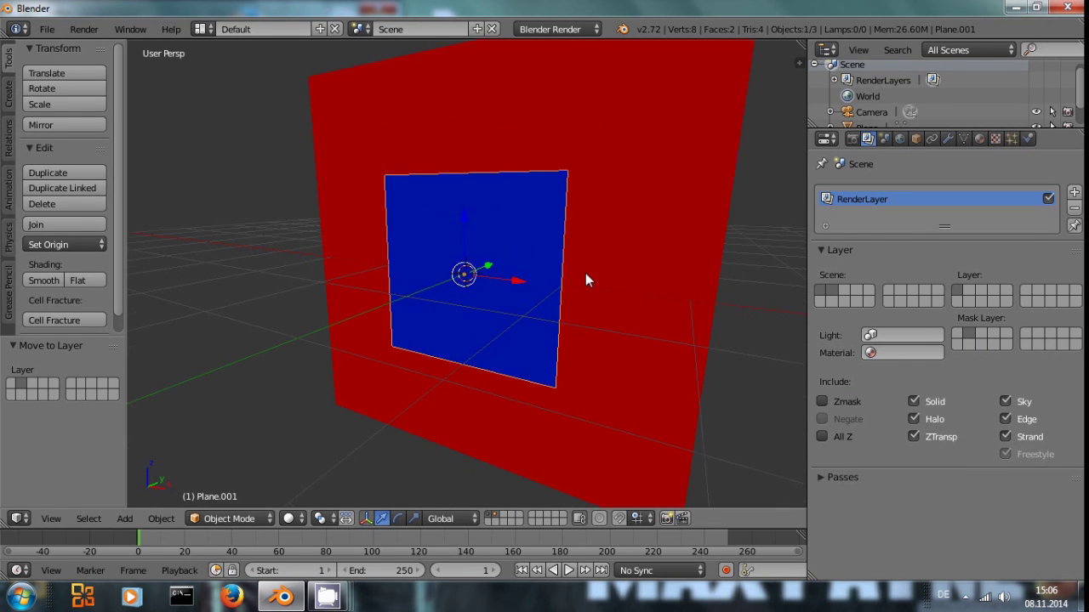
pyautogui.scroll(-2, 585, 273)
pyautogui.moveTo(597, 299); pyautogui.dragTo(521, 364, button='middle')
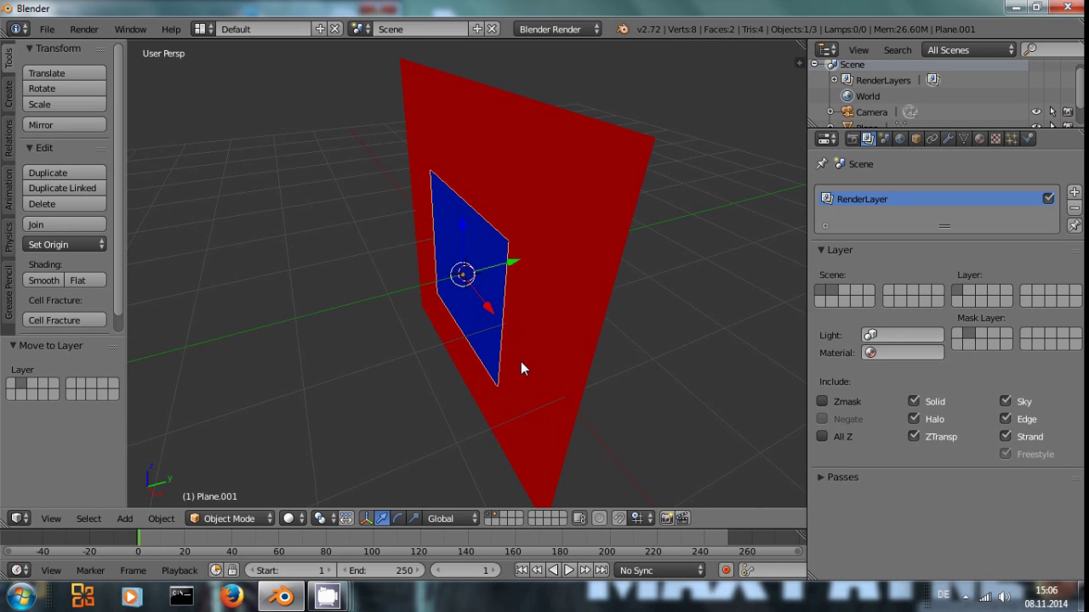
pyautogui.moveTo(503, 315); pyautogui.dragTo(495, 346, button='middle')
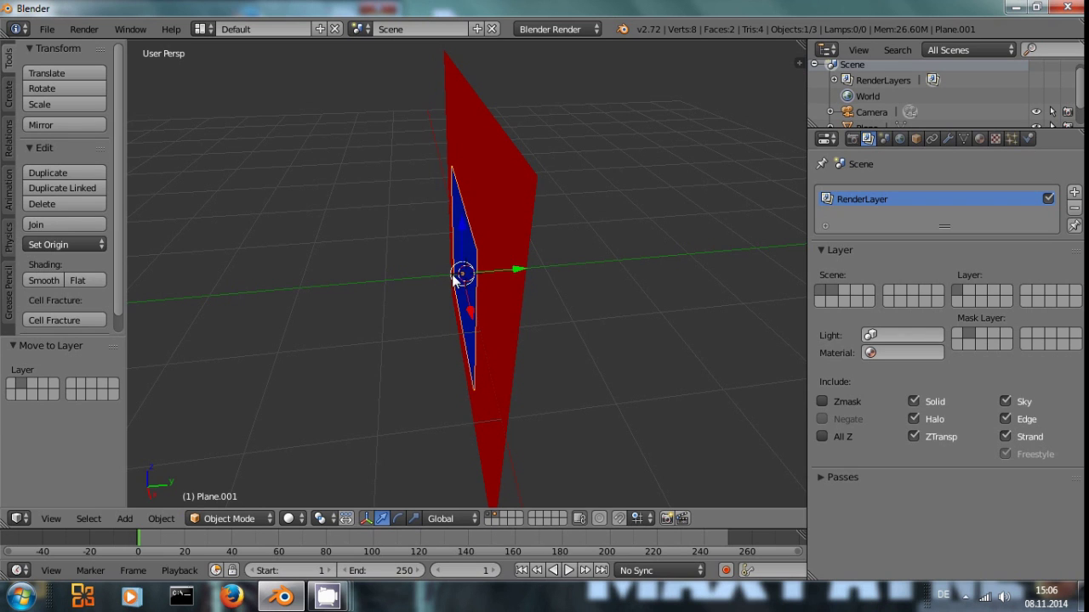
pyautogui.moveTo(471, 274)
pyautogui.mouseDown(button='middle')
pyautogui.moveTo(462, 270)
pyautogui.moveTo(481, 270)
pyautogui.mouseUp(button='middle')
pyautogui.press('g')
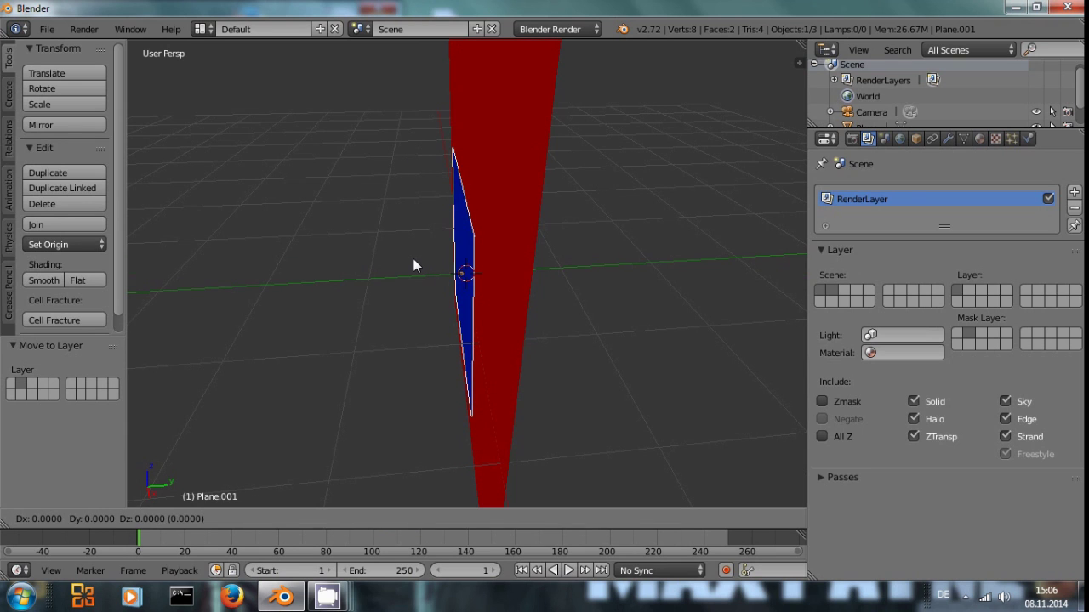
pyautogui.press('y')
pyautogui.click(445, 259)
pyautogui.scroll(2, 501, 312)
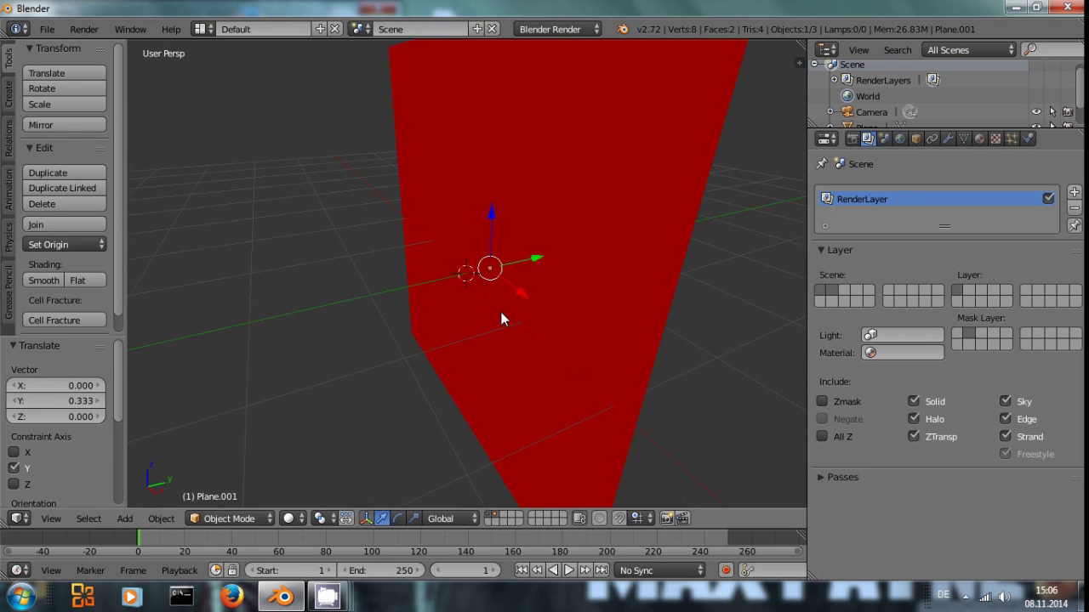
pyautogui.press('F12')
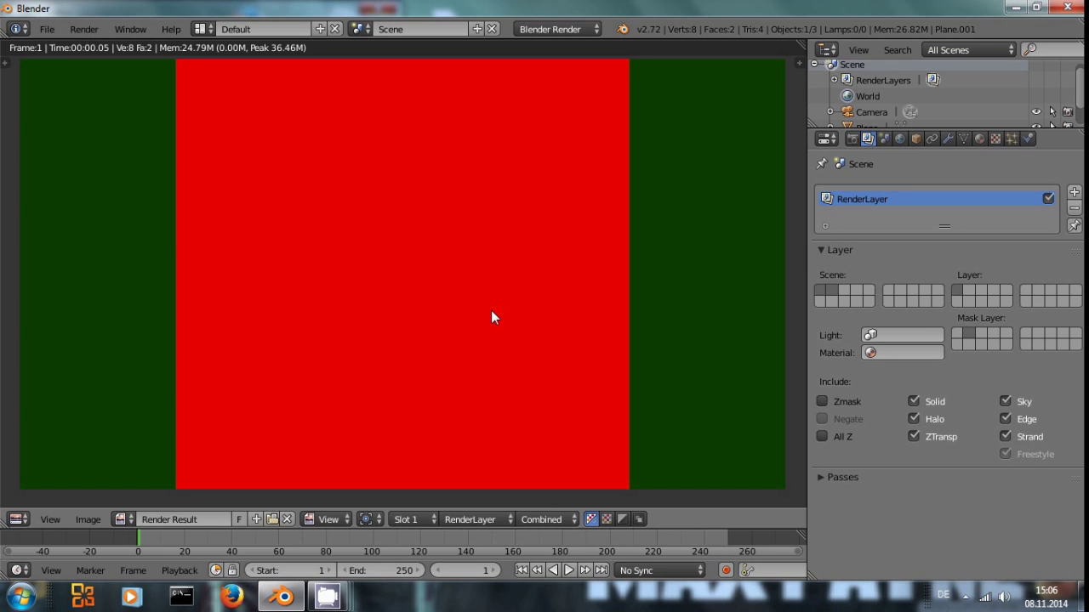
pyautogui.press('Escape')
# Enable the second layer cell under Mask Layer in Render Layers
pyautogui.moveTo(491, 311); pyautogui.dragTo(468, 330, button='middle')
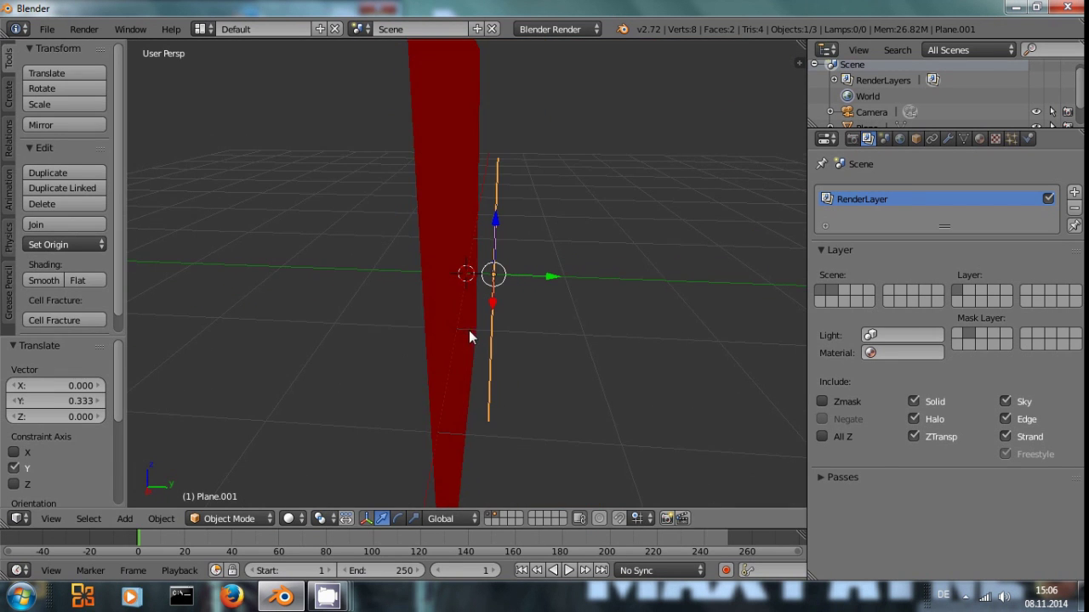
pyautogui.click(967, 333)
pyautogui.moveTo(487, 283); pyautogui.dragTo(514, 237, button='middle')
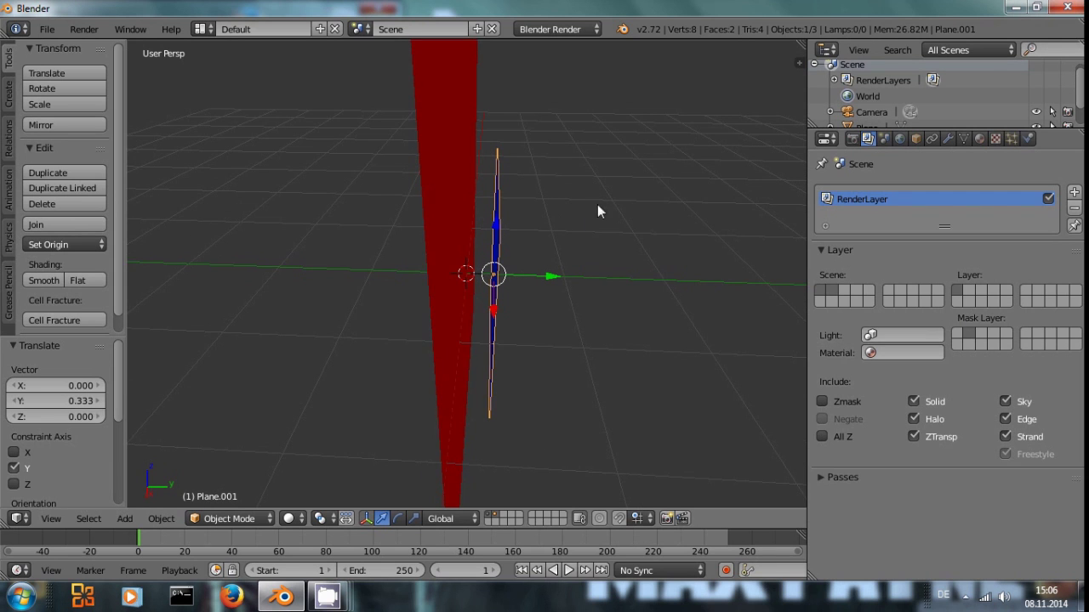
pyautogui.moveTo(527, 287); pyautogui.dragTo(503, 272, button='middle')
# Move the blue plane along Y to -0.456, in front of the red plane
pyautogui.press('g')
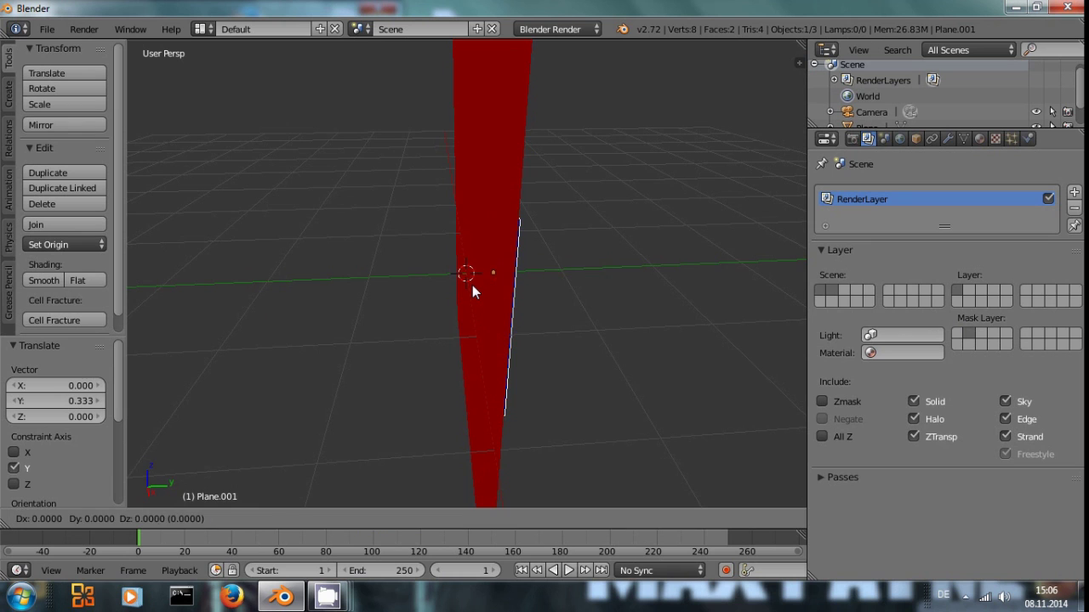
pyautogui.press('y')
pyautogui.click(404, 308)
pyautogui.moveTo(405, 314); pyautogui.dragTo(479, 275, button='middle')
pyautogui.scroll(2, 479, 275)
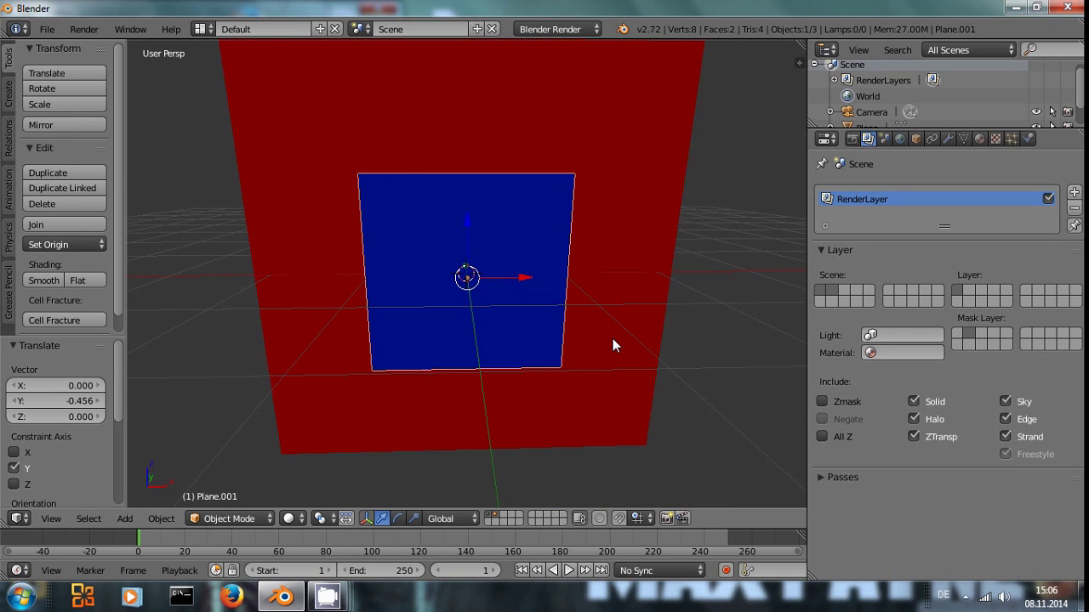
pyautogui.scroll(-3, 609, 340)
pyautogui.moveTo(559, 343); pyautogui.dragTo(441, 333, button='middle')
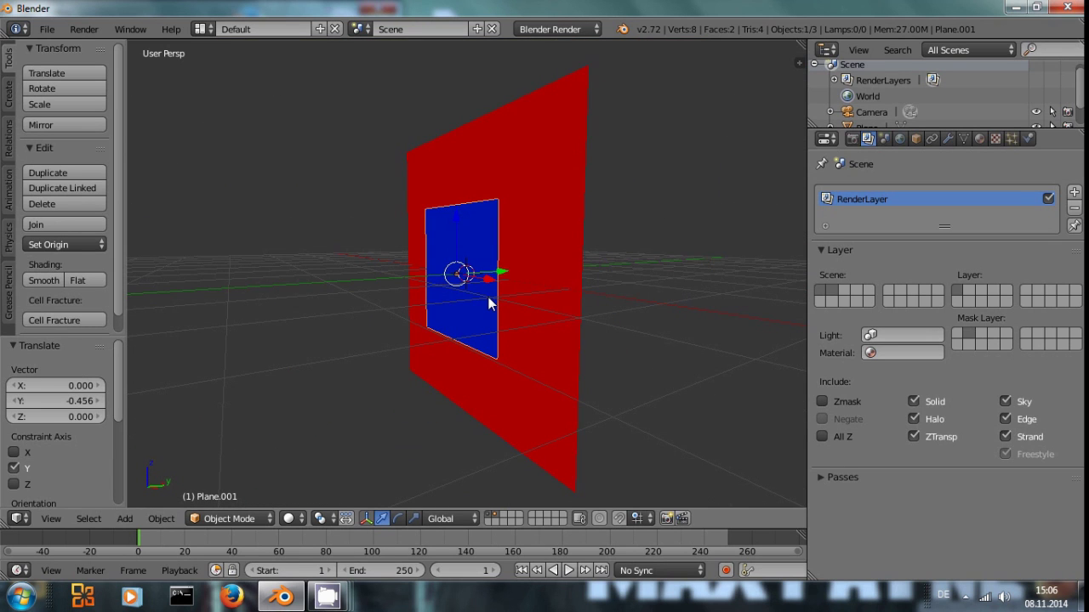
pyautogui.moveTo(641, 340); pyautogui.dragTo(533, 312, button='middle')
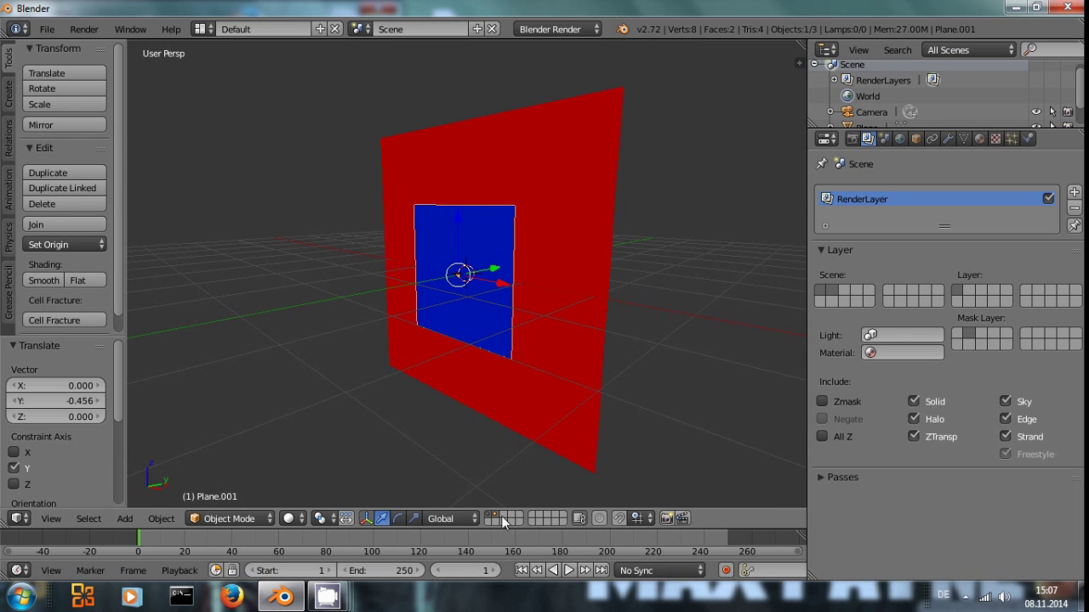
pyautogui.moveTo(499, 276); pyautogui.dragTo(583, 292, button='middle')
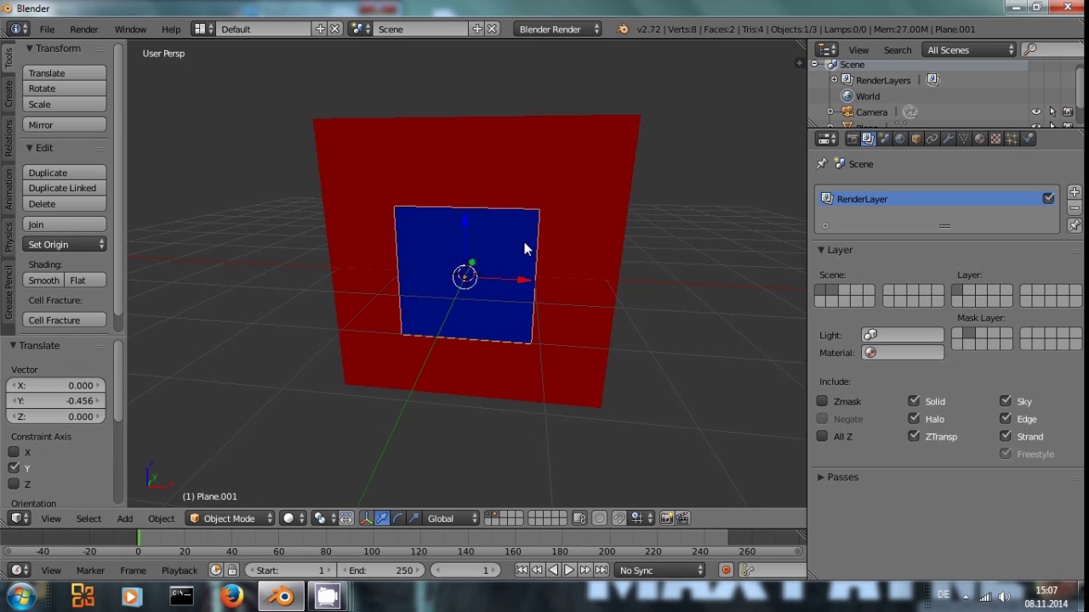
# Return to camera view and look through the blue plane's property tabs
pyautogui.press('KP_0')
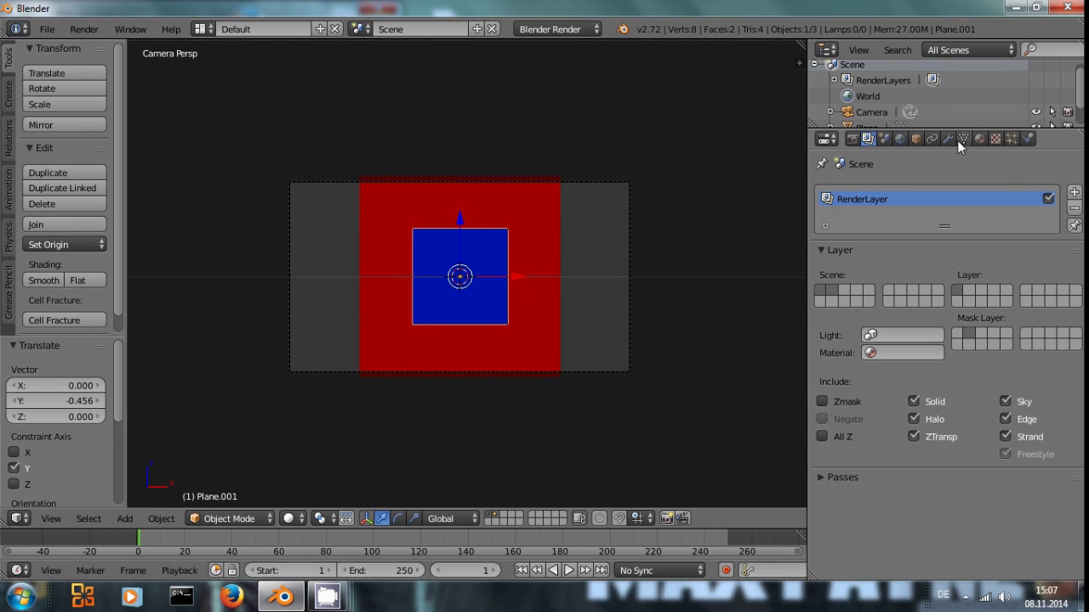
pyautogui.click(961, 138)
pyautogui.click(935, 138)
pyautogui.click(947, 138)
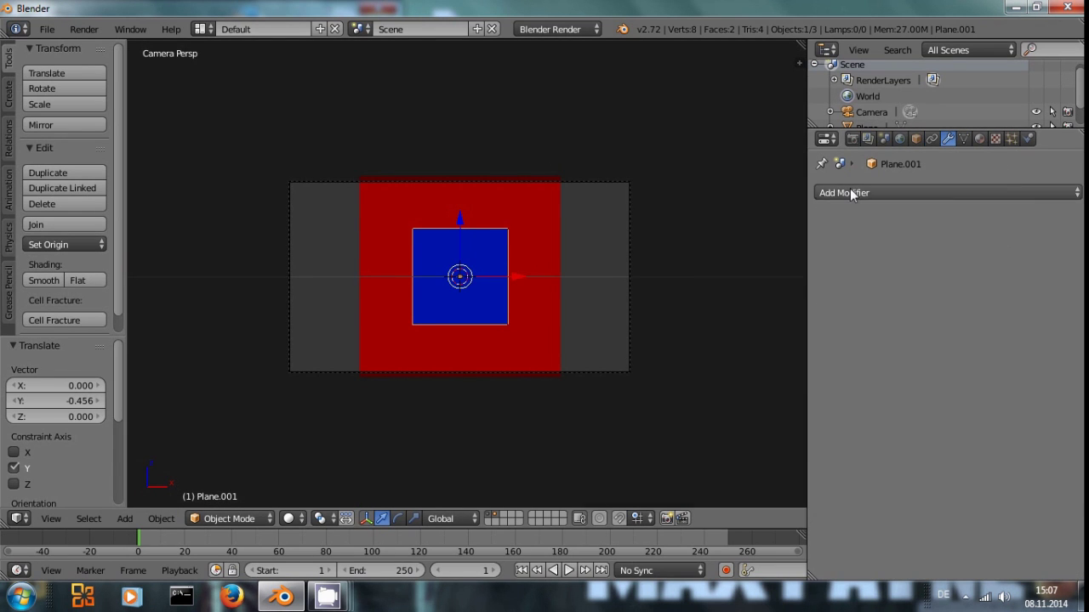
pyautogui.click(849, 188)
pyautogui.click(917, 139)
# Add a Copy Rotation constraint targeting Plane, with Z unchecked and Y inverted
pyautogui.click(932, 141)
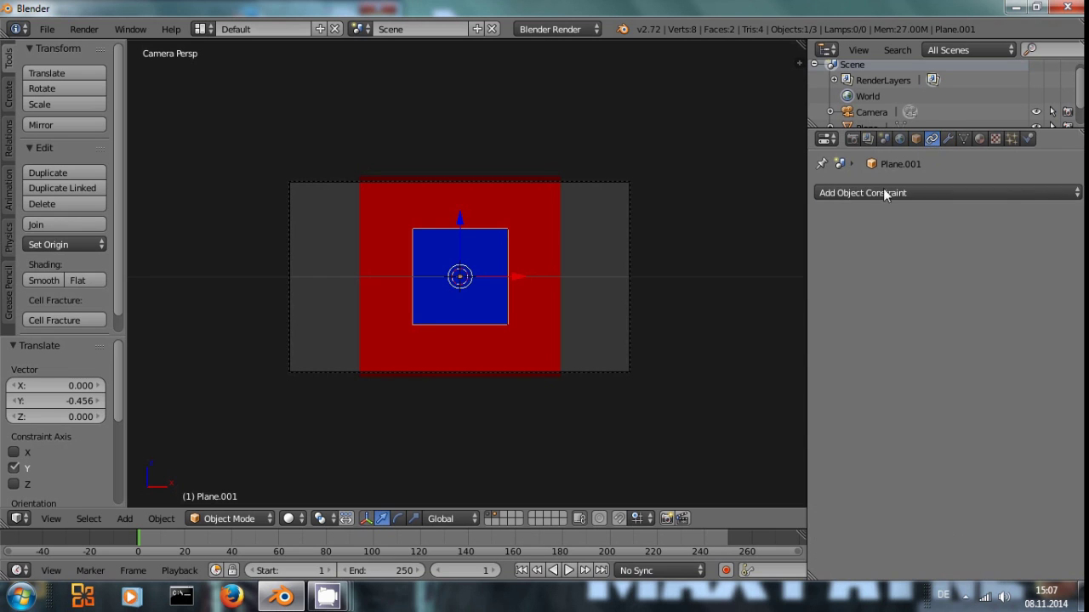
pyautogui.click(892, 193)
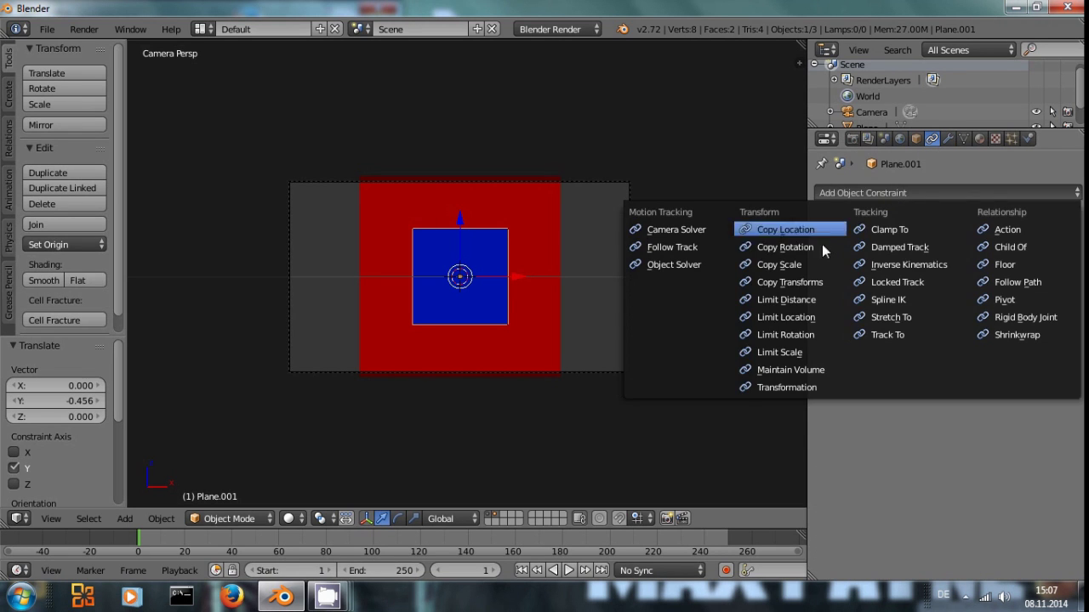
pyautogui.click(820, 247)
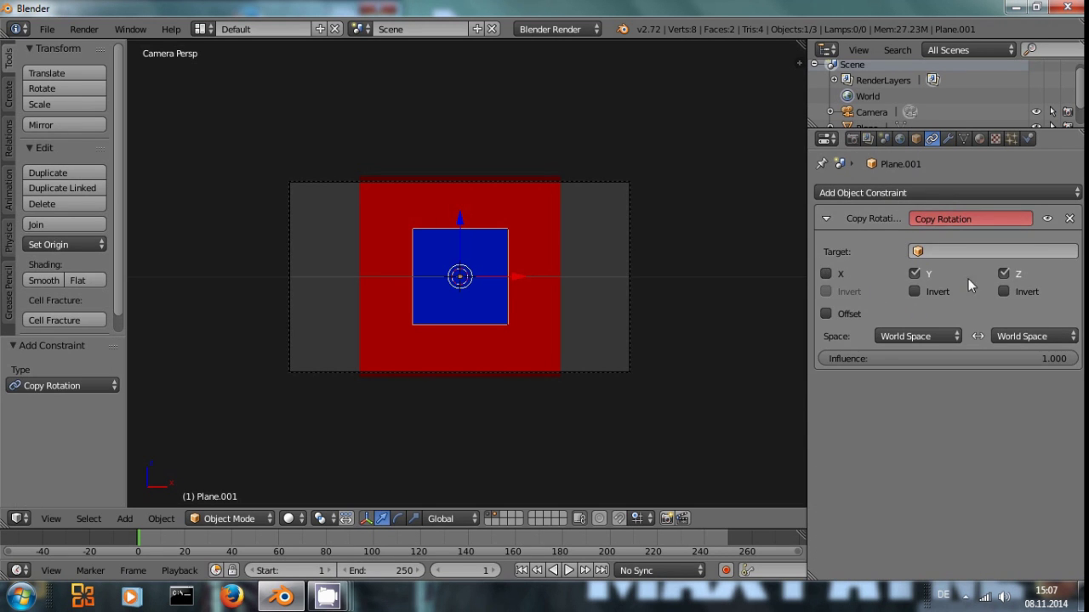
pyautogui.click(1002, 273)
pyautogui.click(980, 251)
pyautogui.click(939, 288)
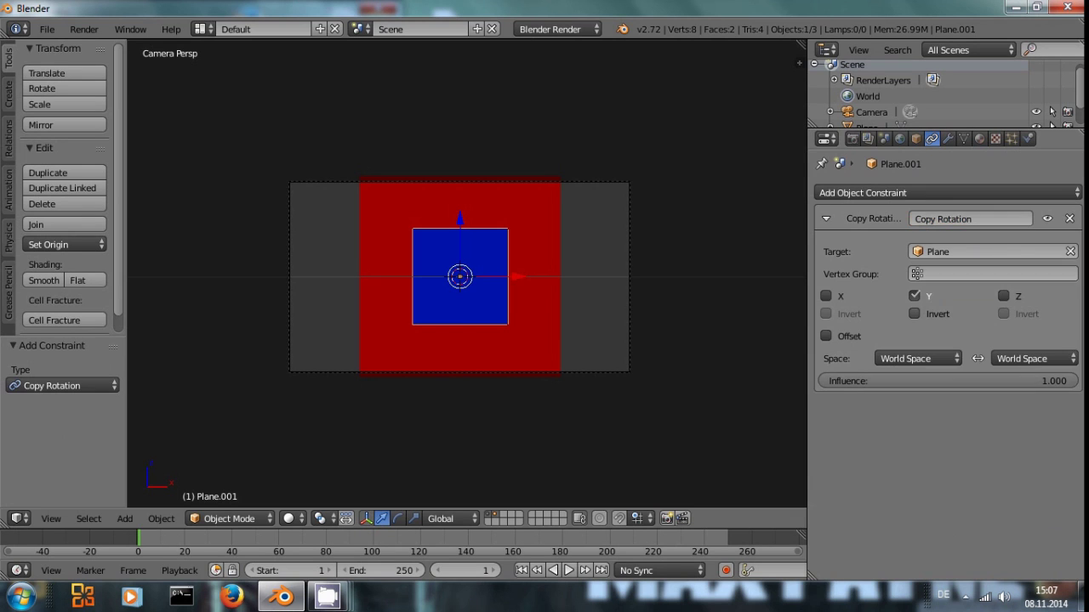
pyautogui.click(912, 314)
# Rotate the red Plane to about 48.902° around Y, then render with F12
pyautogui.rightClick(557, 240)
pyautogui.press('r')
pyautogui.press('y')
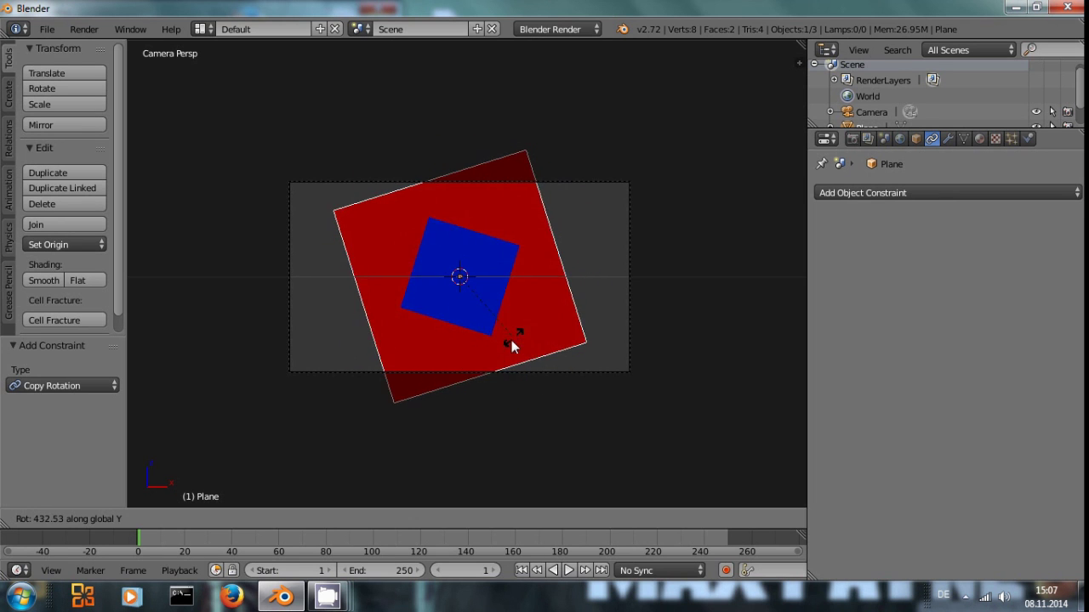
pyautogui.click(422, 188)
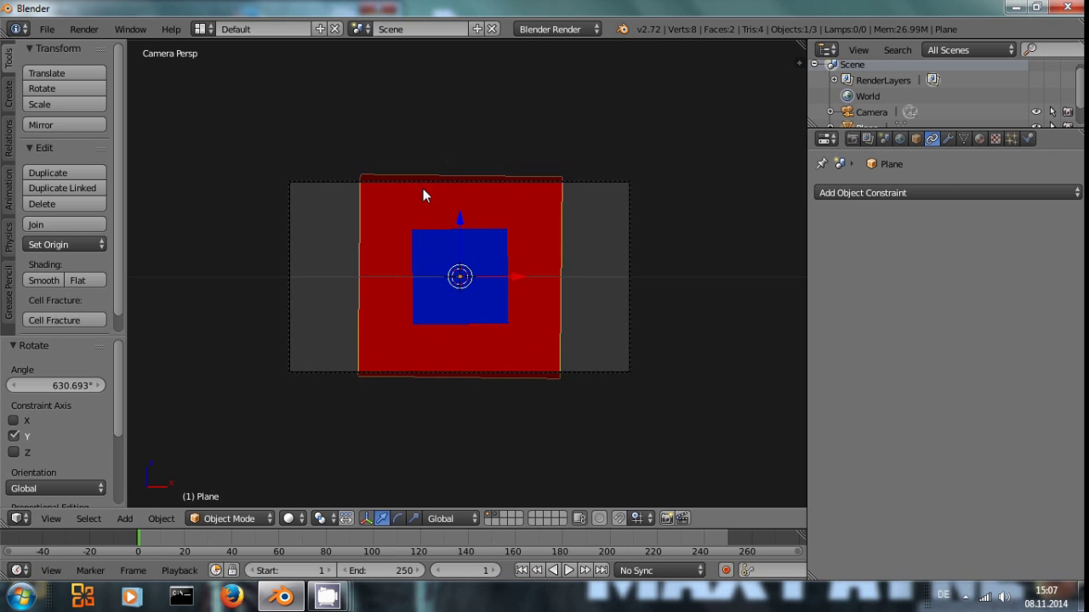
pyautogui.press('r')
pyautogui.press('y')
pyautogui.click(514, 164)
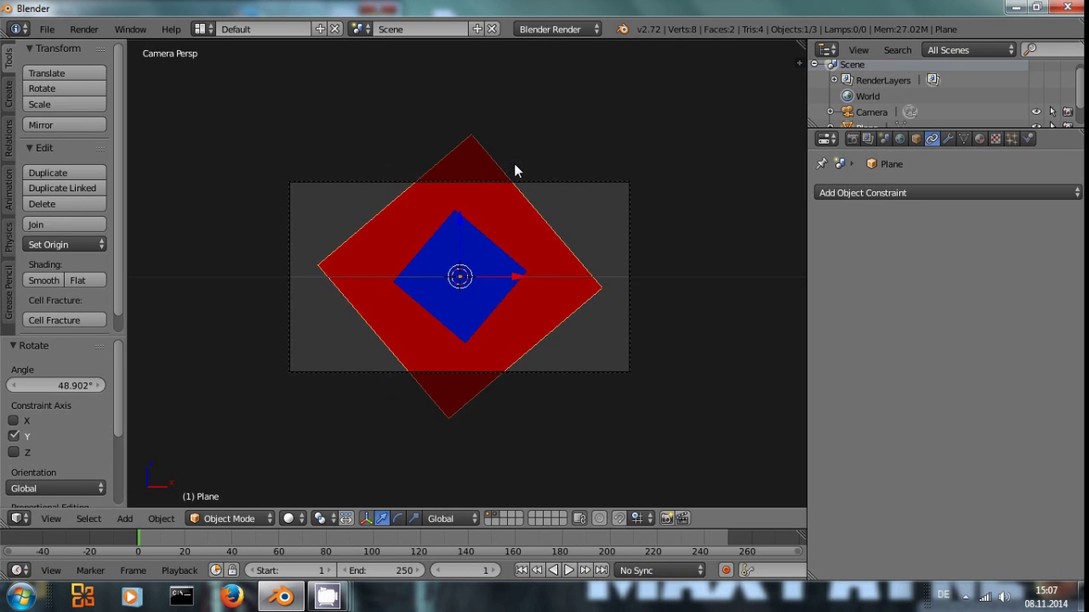
pyautogui.press('F12')
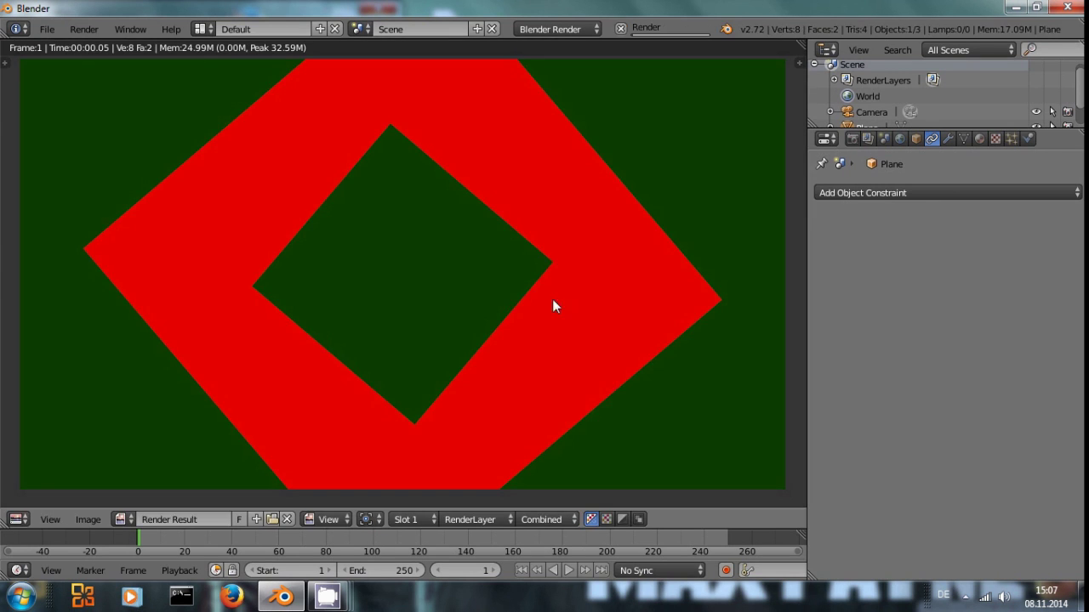